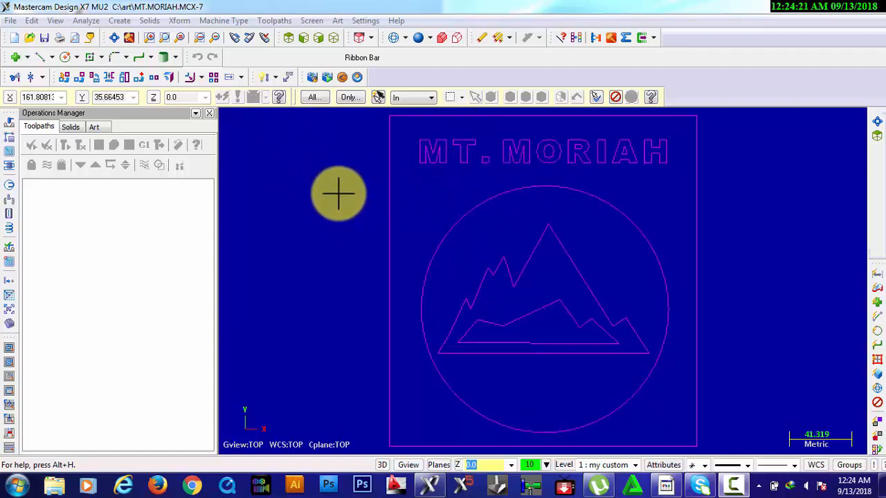
# Create a rectangular art base surface from the plate outline's lower left corner to its upper right corner
pyautogui.click(341, 205)
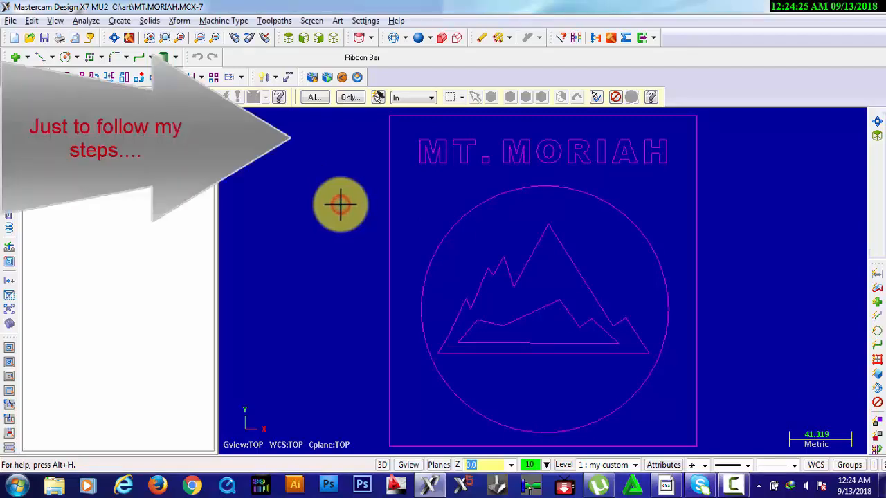
pyautogui.hotkey('alt', '7')
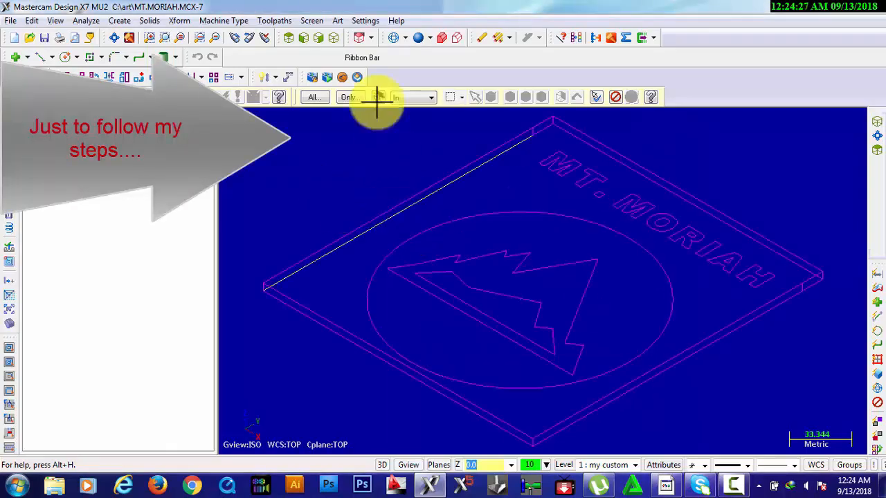
pyautogui.click(365, 21)
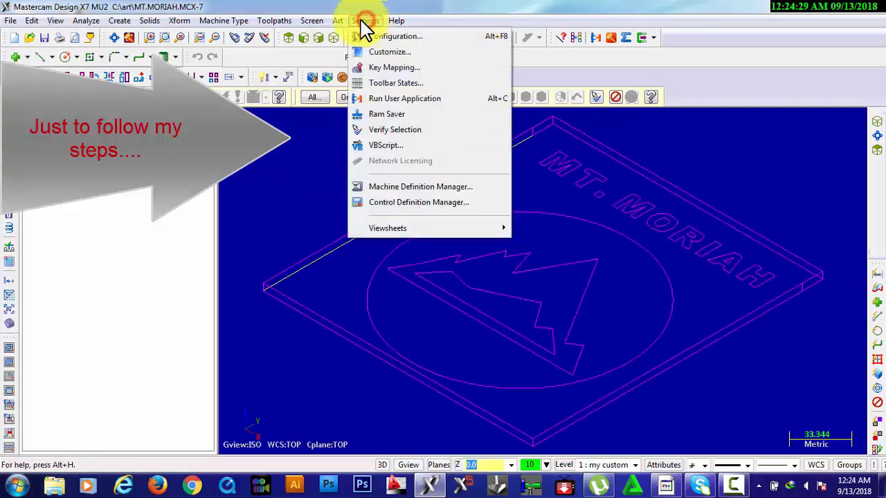
pyautogui.click(312, 23)
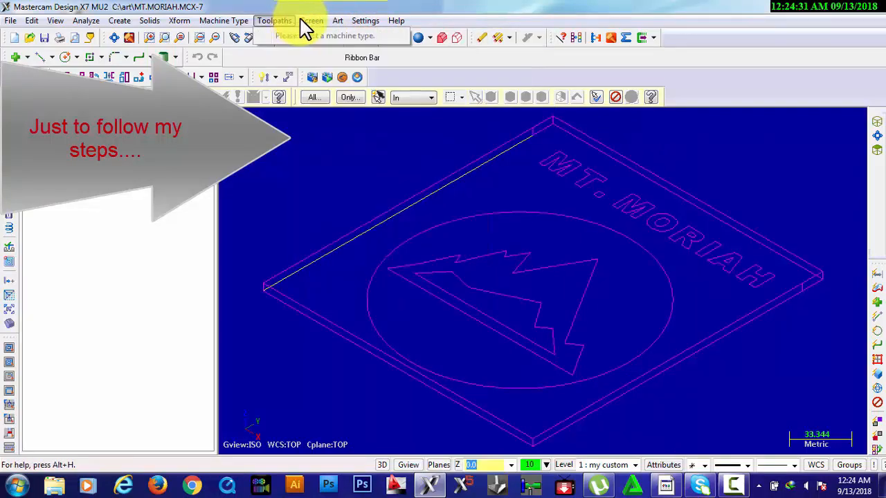
pyautogui.click(337, 22)
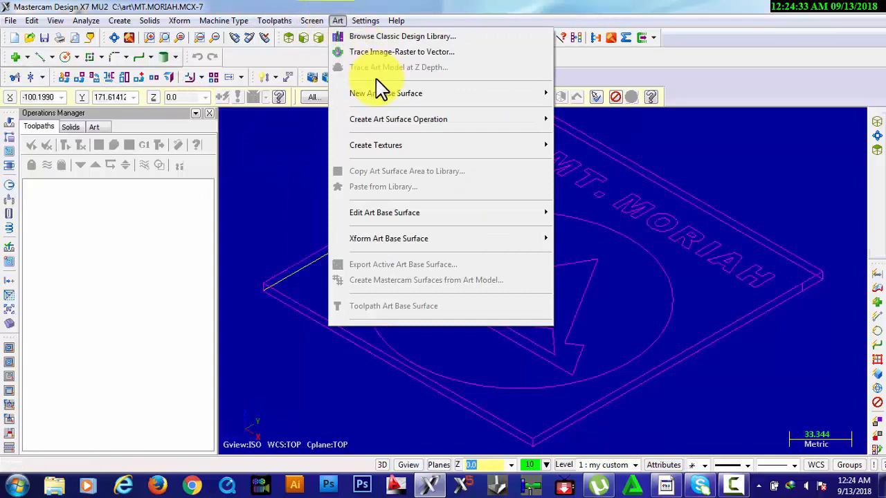
pyautogui.moveTo(530, 103)
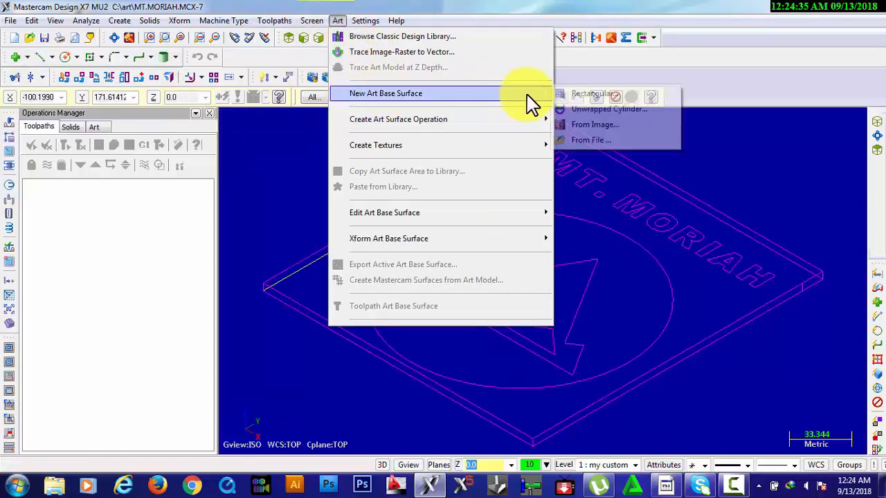
pyautogui.click(567, 96)
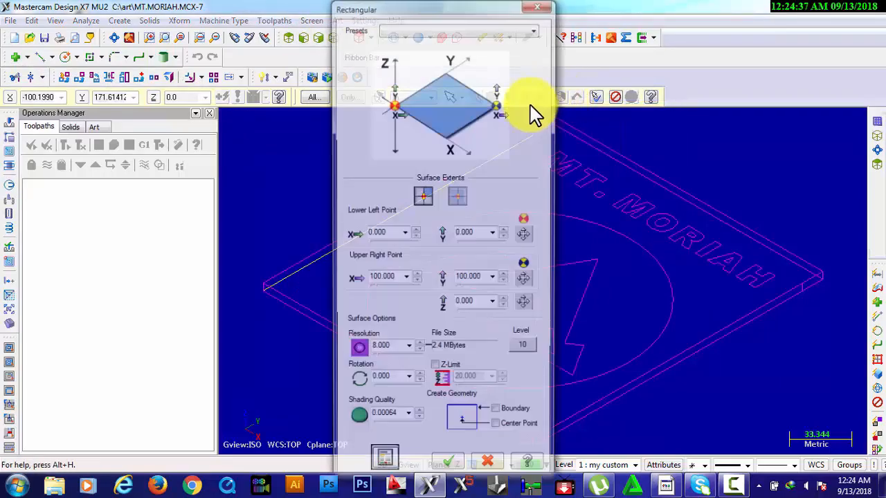
pyautogui.click(525, 235)
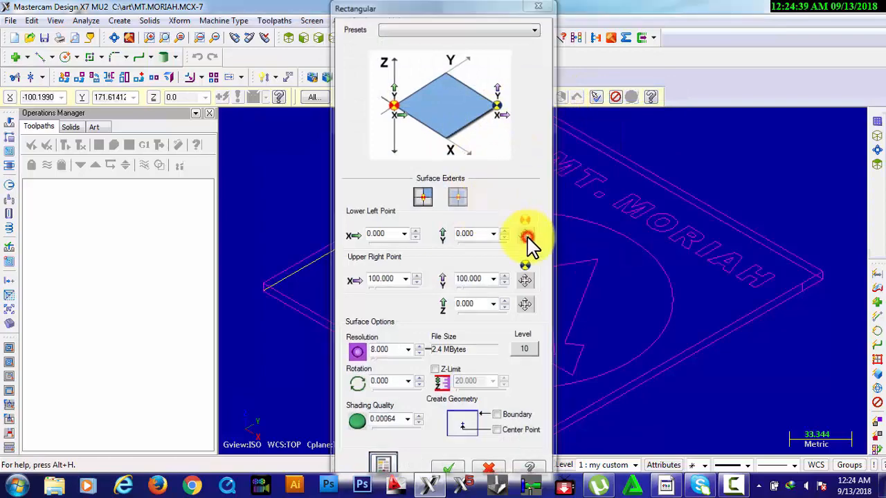
pyautogui.click(264, 291)
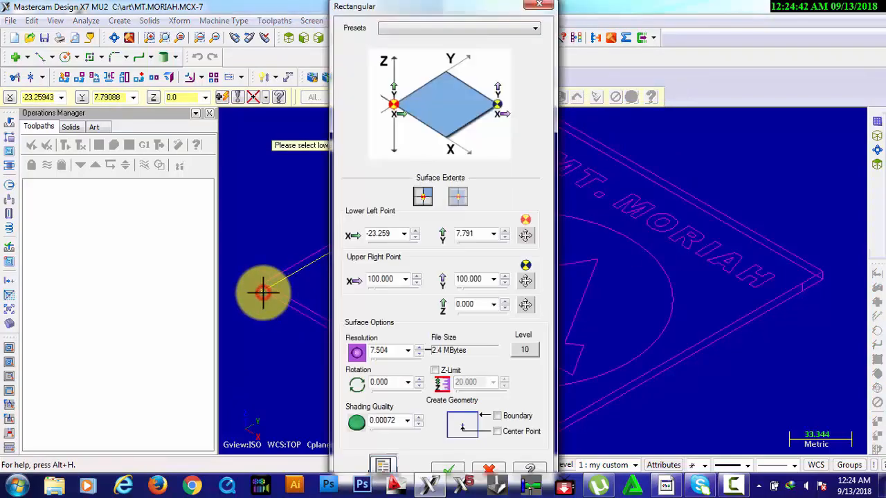
pyautogui.click(525, 280)
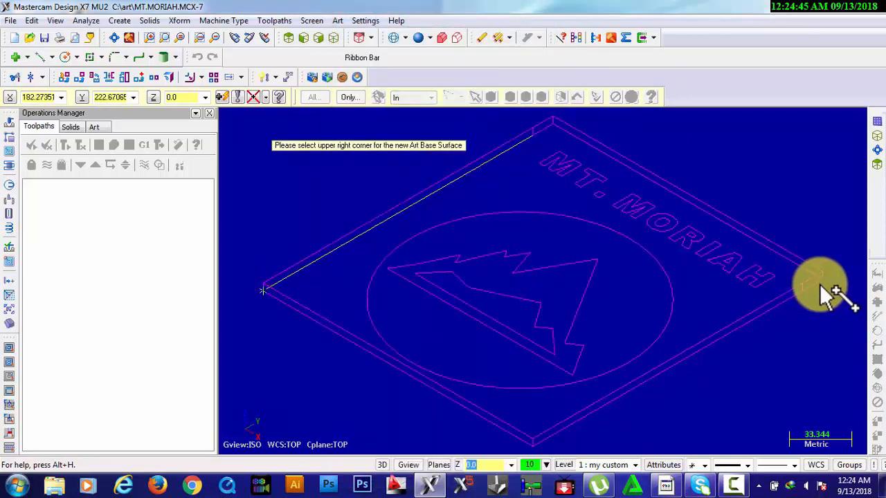
pyautogui.click(821, 280)
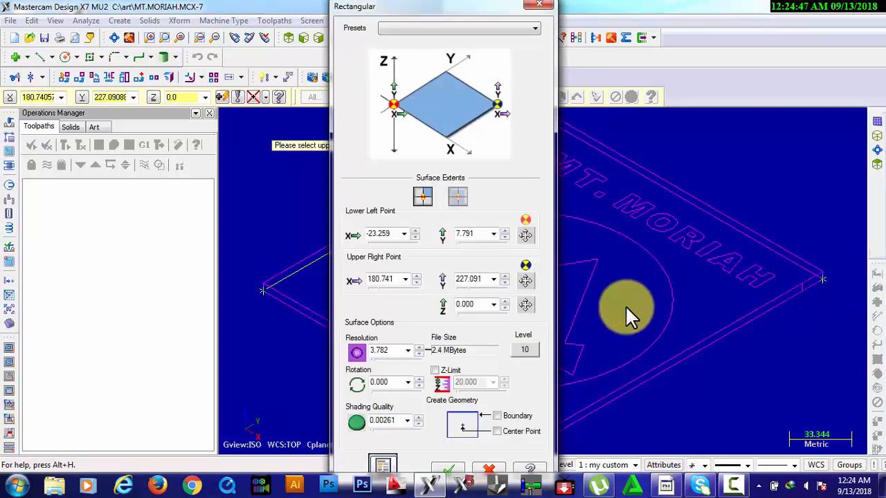
pyautogui.click(450, 470)
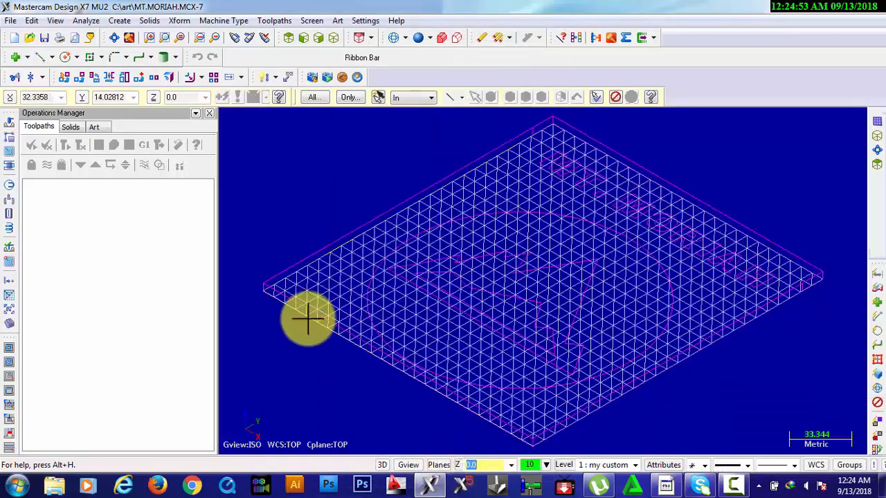
# Hide the art base surface and chain the plate's lower rectangular outline as the contour for an Organic surface operation
pyautogui.click(97, 126)
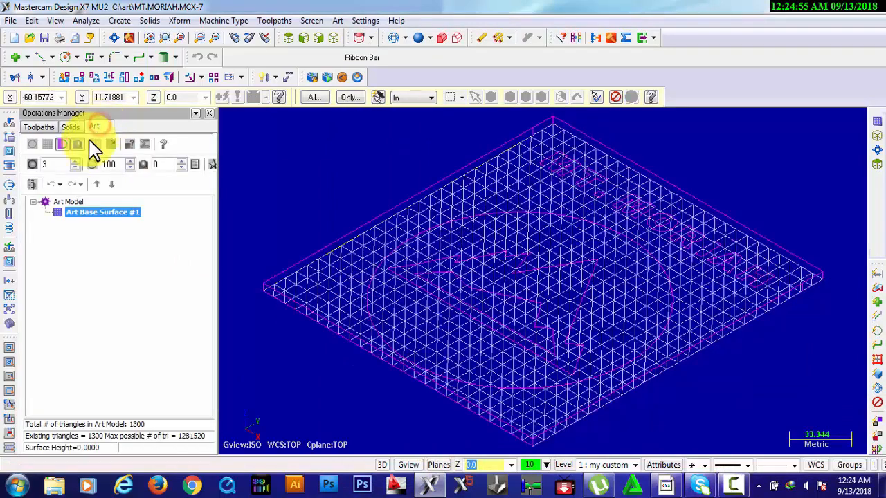
pyautogui.click(47, 145)
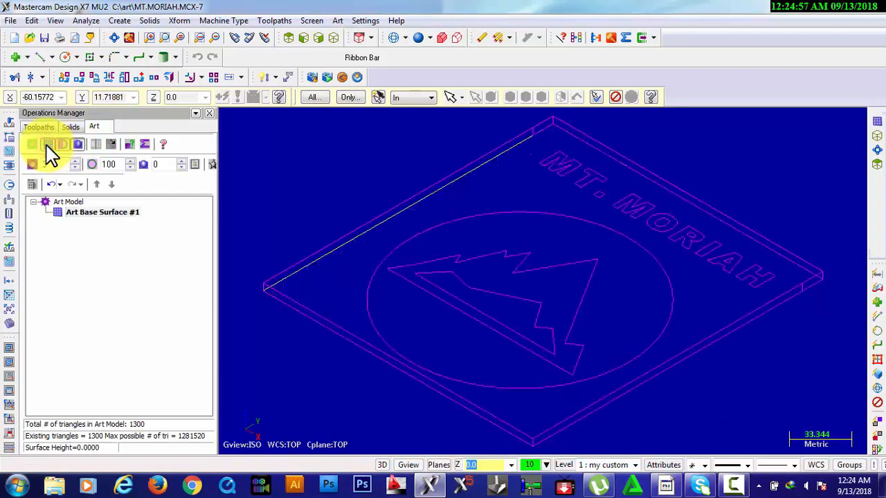
pyautogui.click(338, 21)
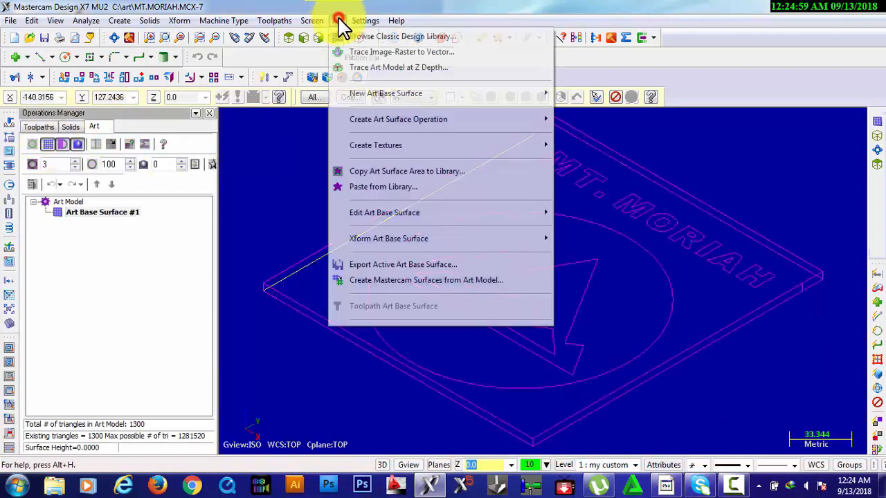
pyautogui.moveTo(392, 125)
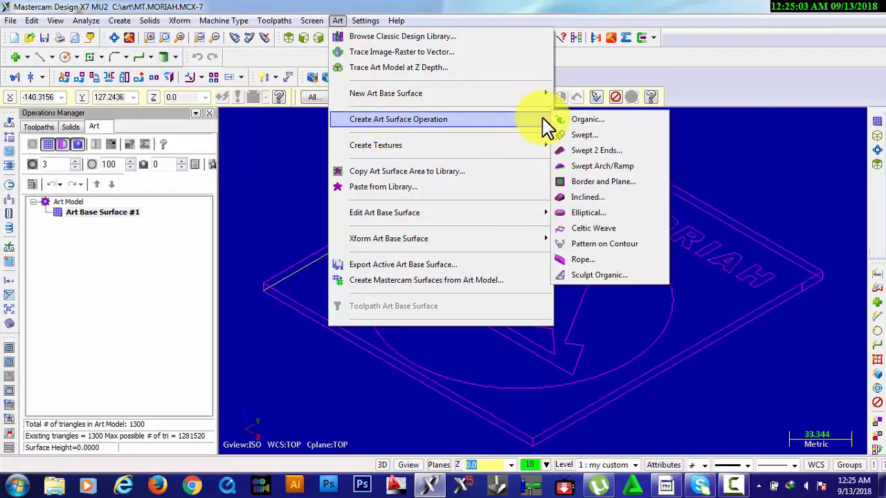
pyautogui.click(577, 119)
pyautogui.click(437, 186)
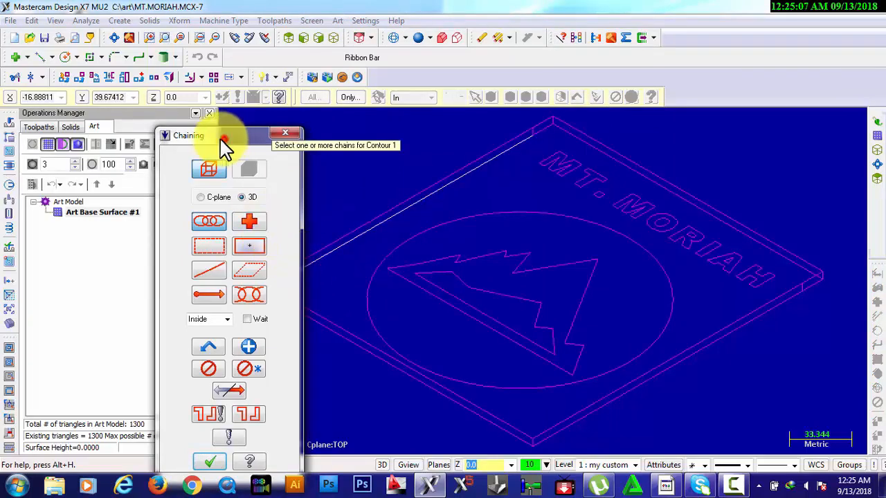
pyautogui.moveTo(221, 137); pyautogui.dragTo(156, 100)
pyautogui.click(268, 301)
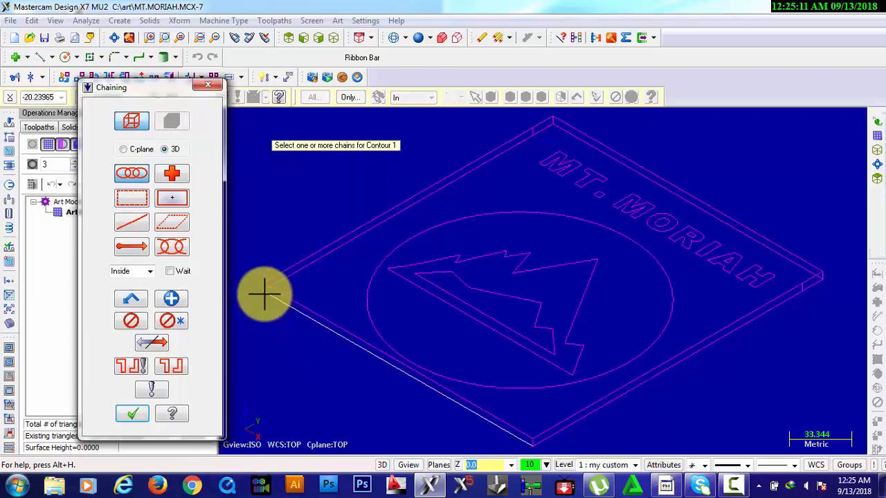
pyautogui.click(146, 414)
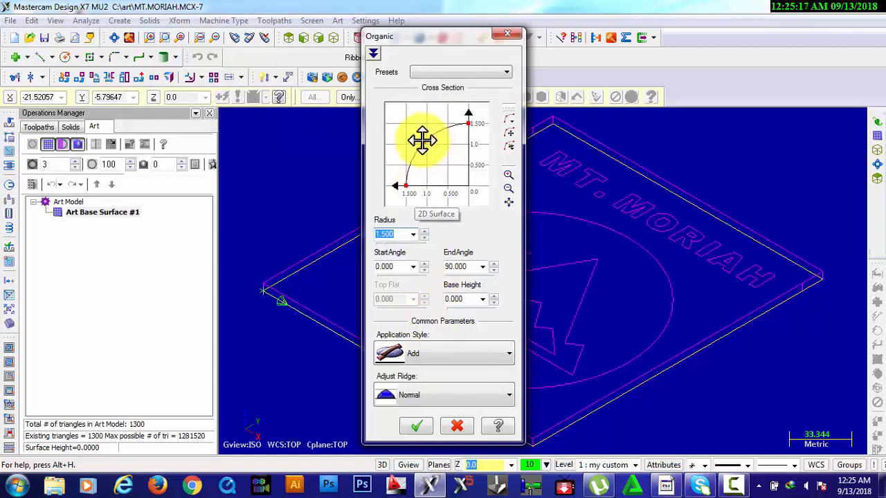
# Create the Organic surface with a cross-section radius of 5 and the Add style, naming the operation "base"
pyautogui.moveTo(423, 142); pyautogui.dragTo(400, 123)
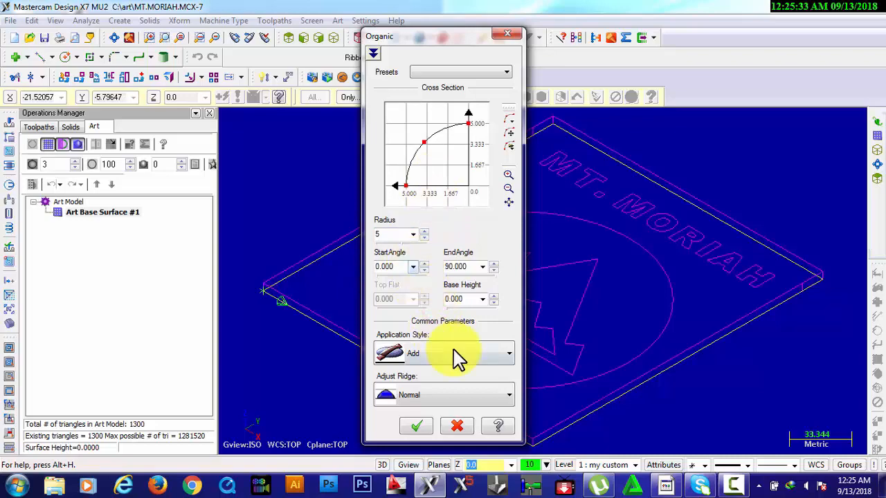
pyautogui.click(417, 426)
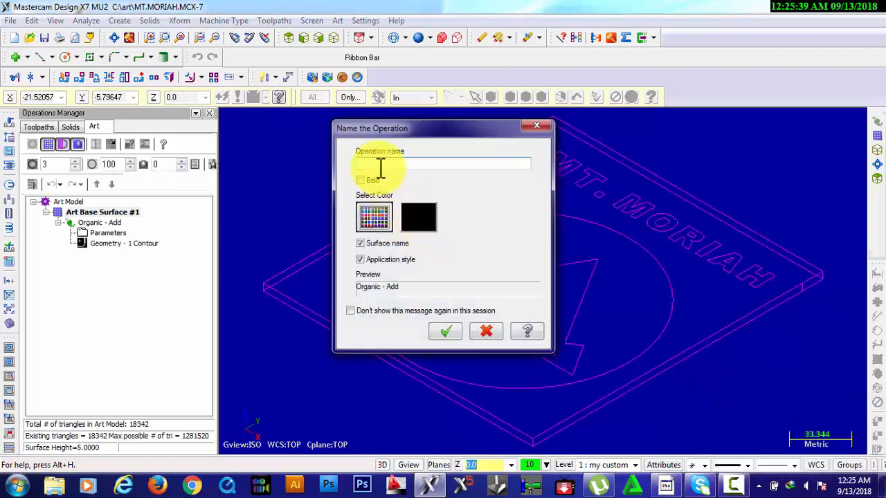
pyautogui.write('base')
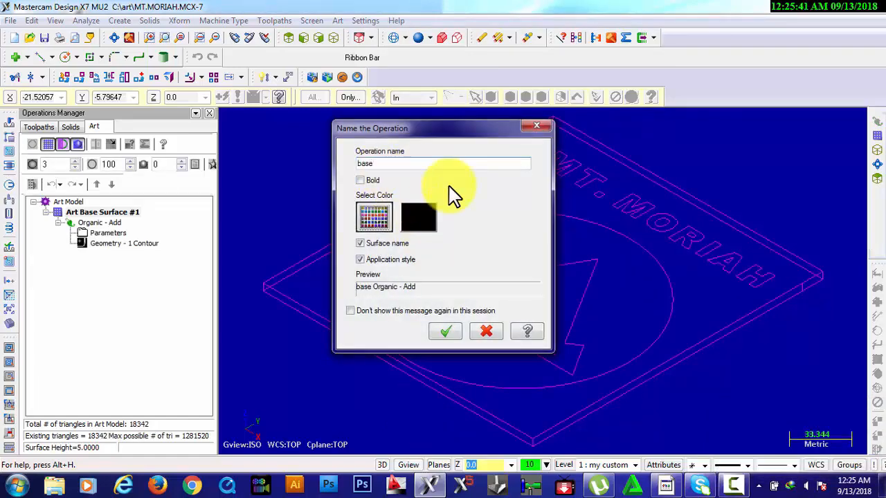
pyautogui.click(448, 330)
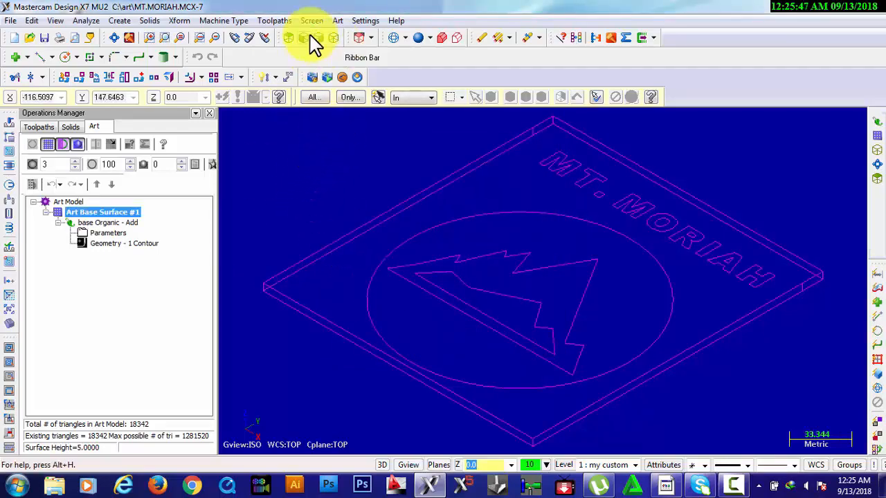
# Show the art model to inspect the base surface, and hide it again
pyautogui.click(338, 21)
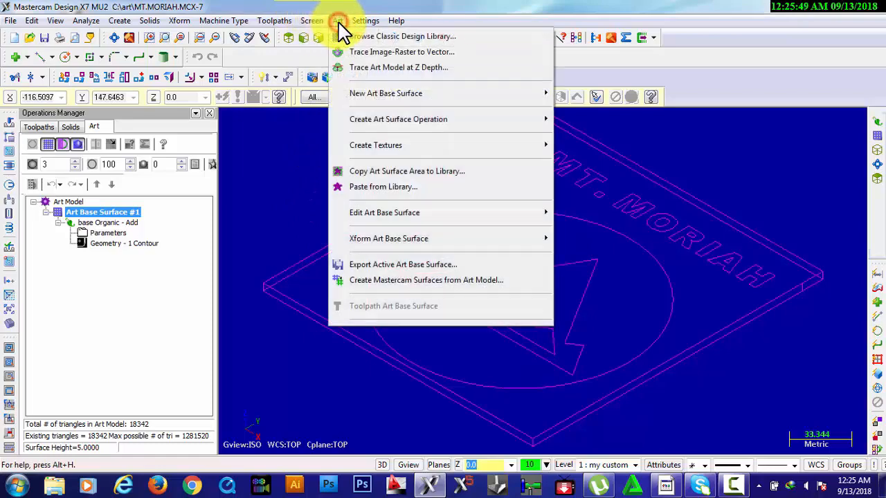
pyautogui.click(51, 145)
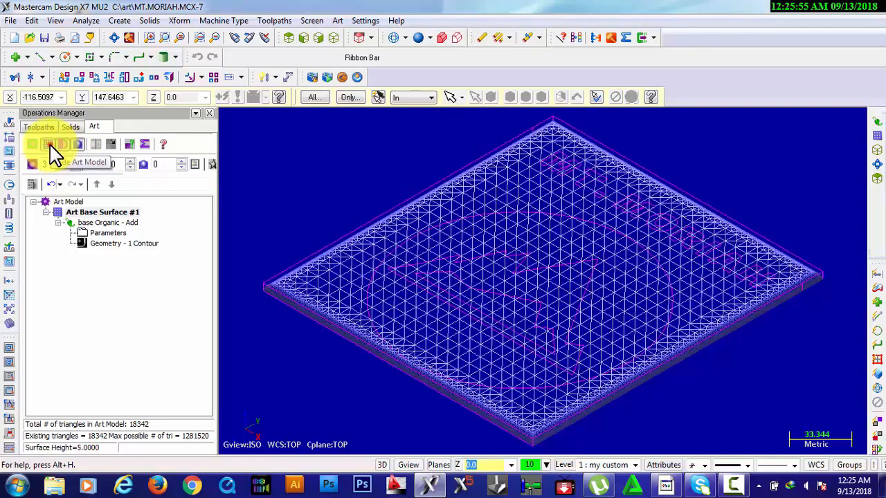
pyautogui.click(48, 144)
# Start another Organic surface operation using the circle around the mountains as its contour
pyautogui.click(337, 21)
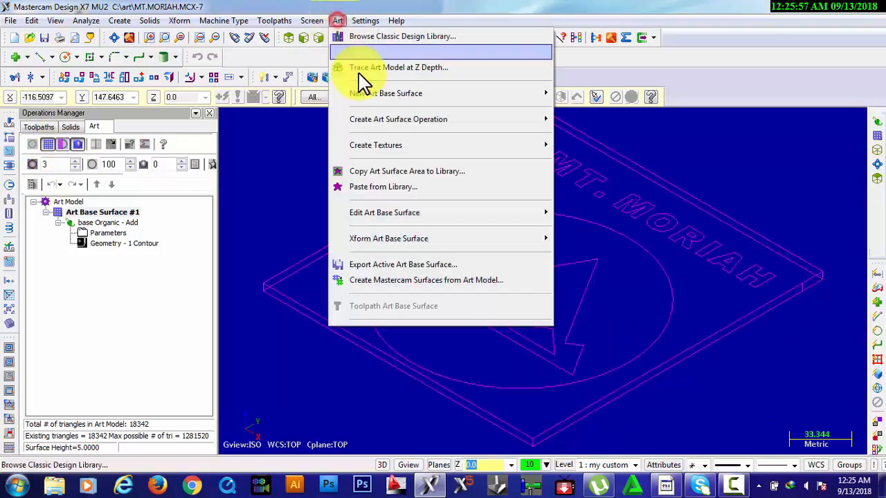
pyautogui.moveTo(374, 123)
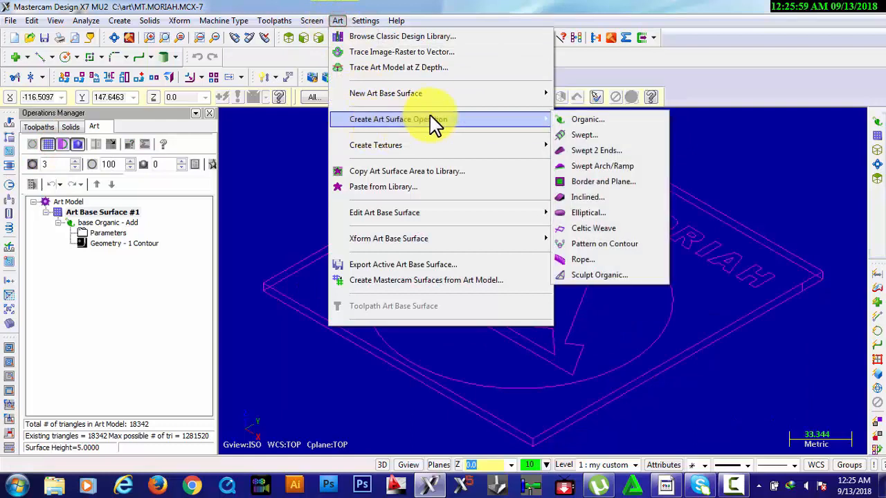
pyautogui.click(544, 121)
pyautogui.click(544, 124)
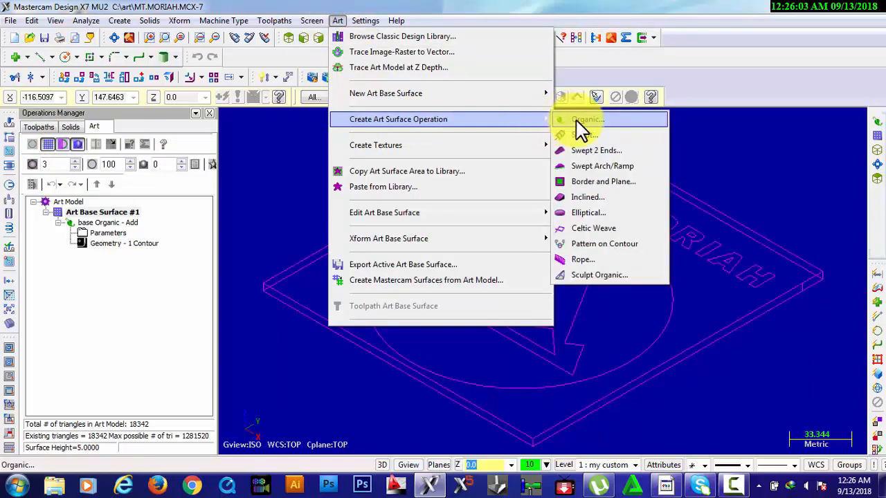
pyautogui.click(576, 120)
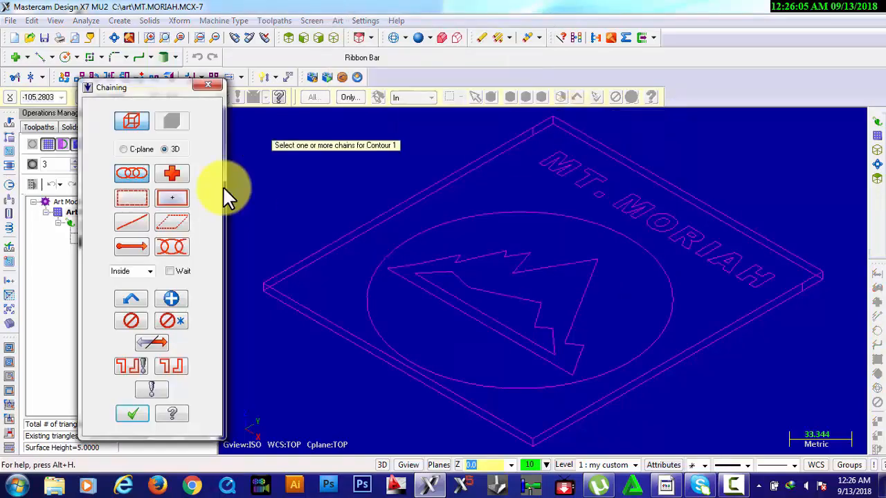
pyautogui.click(370, 279)
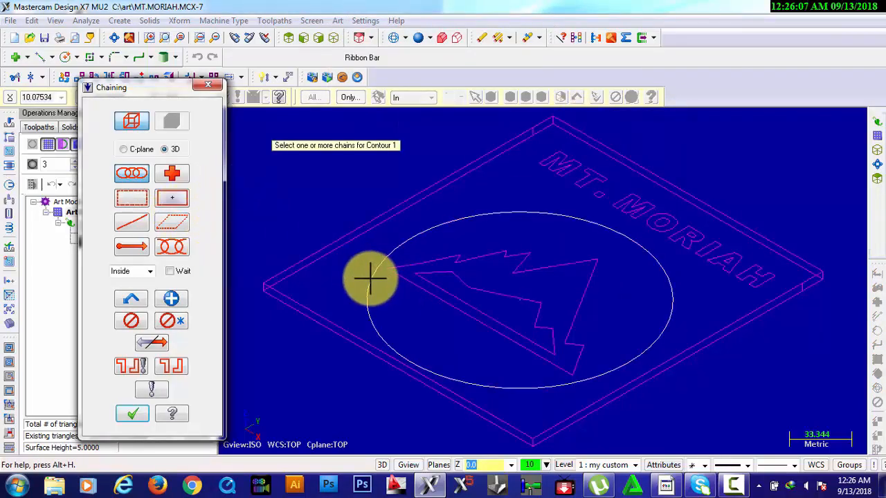
pyautogui.click(132, 413)
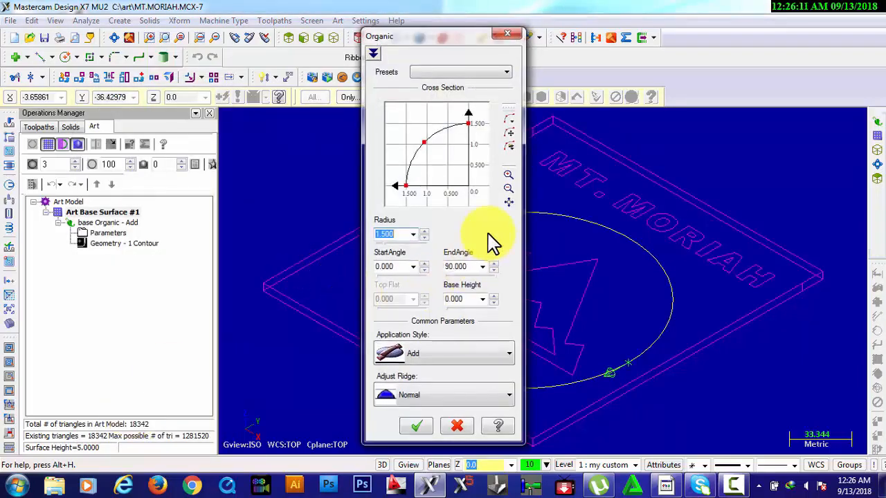
# Set the circle's Organic surface to the Sub application style with a cross-section radius of 2.5
pyautogui.click(475, 354)
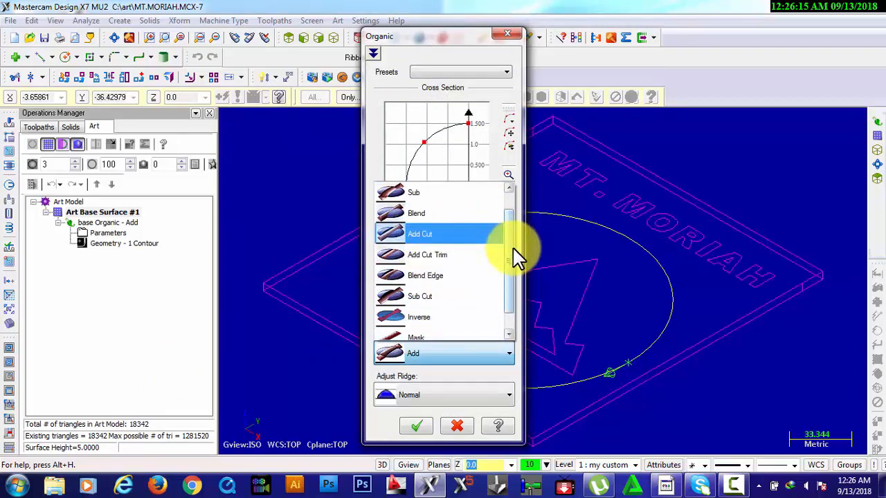
pyautogui.moveTo(512, 248); pyautogui.dragTo(510, 154)
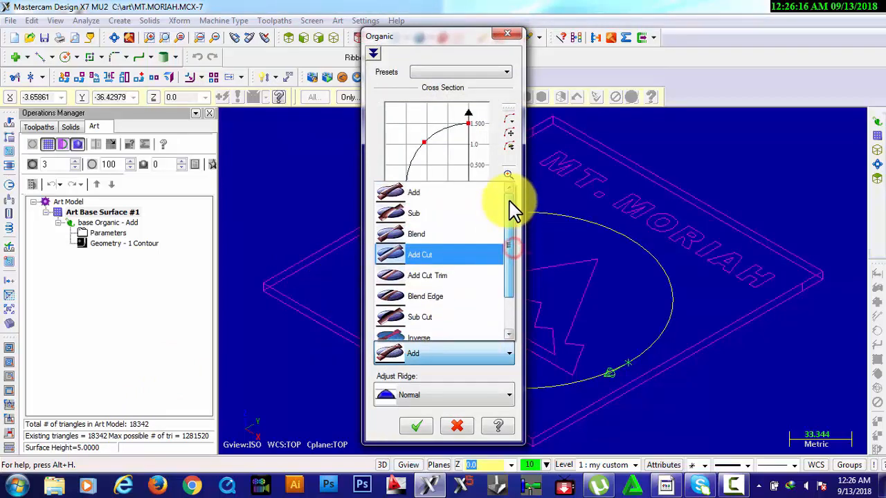
pyautogui.click(436, 214)
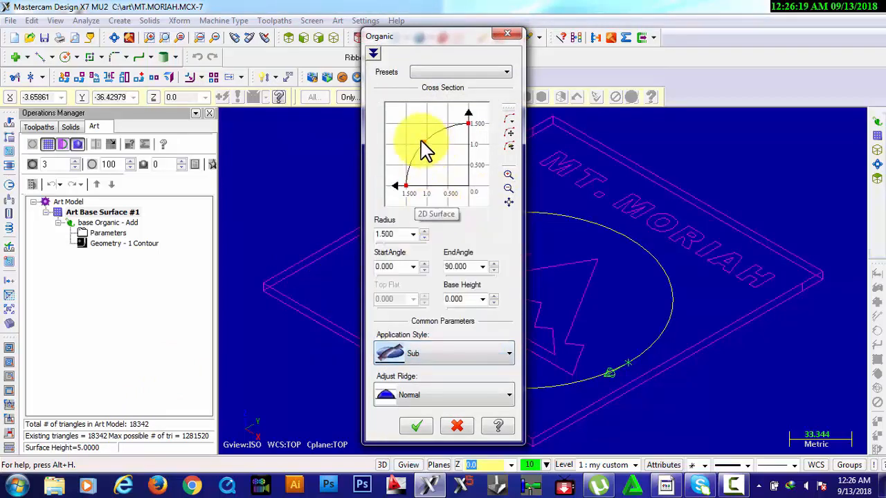
pyautogui.moveTo(424, 142)
pyautogui.mouseDown()
pyautogui.moveTo(406, 125)
pyautogui.moveTo(414, 133)
pyautogui.mouseUp()
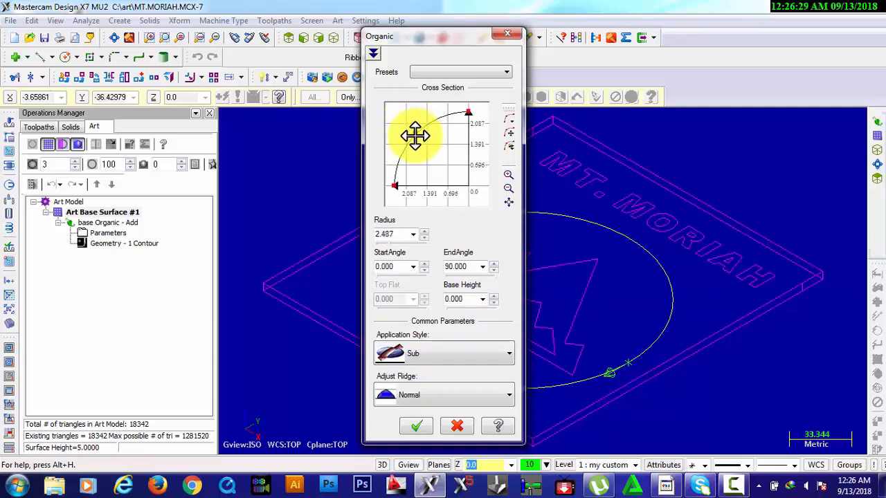
pyautogui.moveTo(414, 136); pyautogui.dragTo(422, 146)
pyautogui.moveTo(398, 233); pyautogui.dragTo(364, 244)
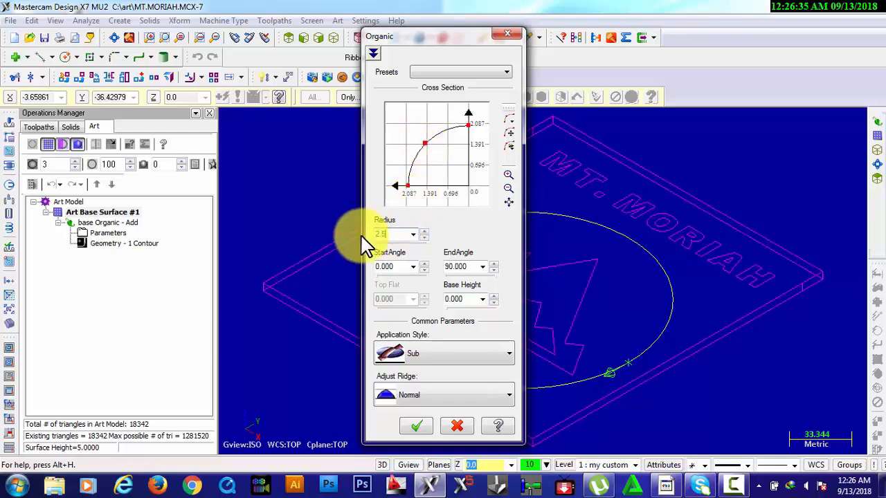
# Create the circle surface under the operation name "circle", and briefly show the art model to inspect the recess
pyautogui.click(422, 426)
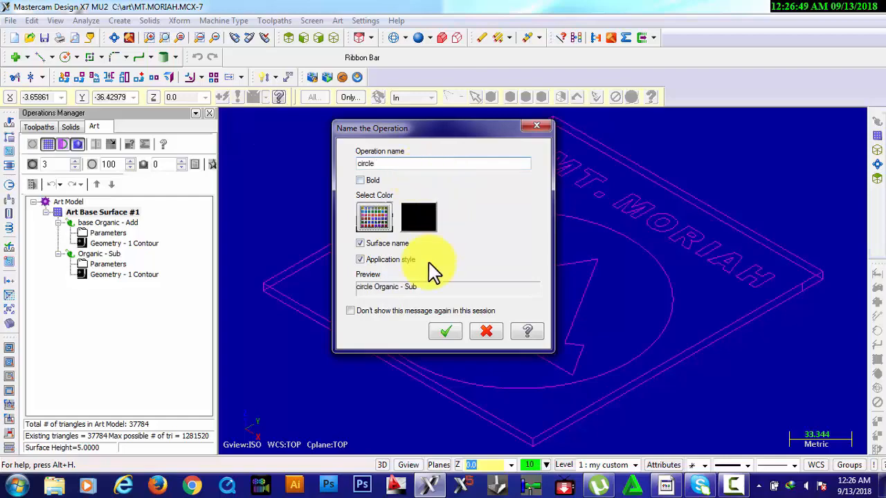
pyautogui.click(446, 333)
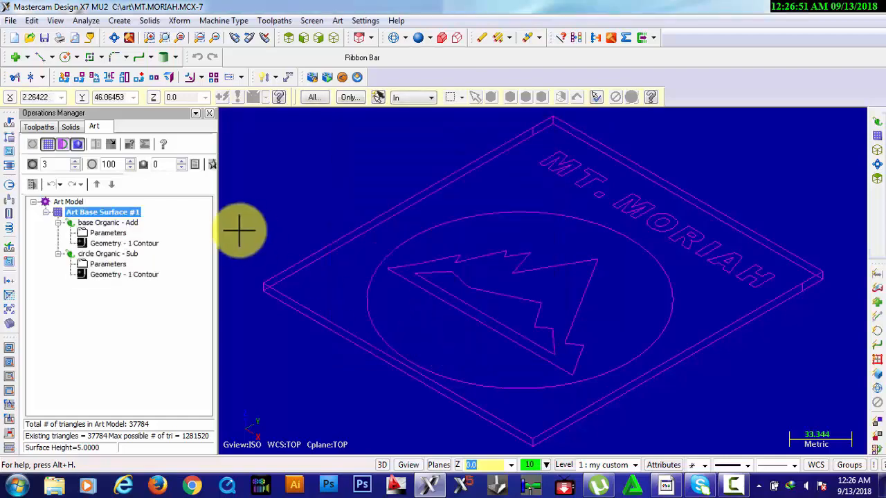
pyautogui.click(55, 145)
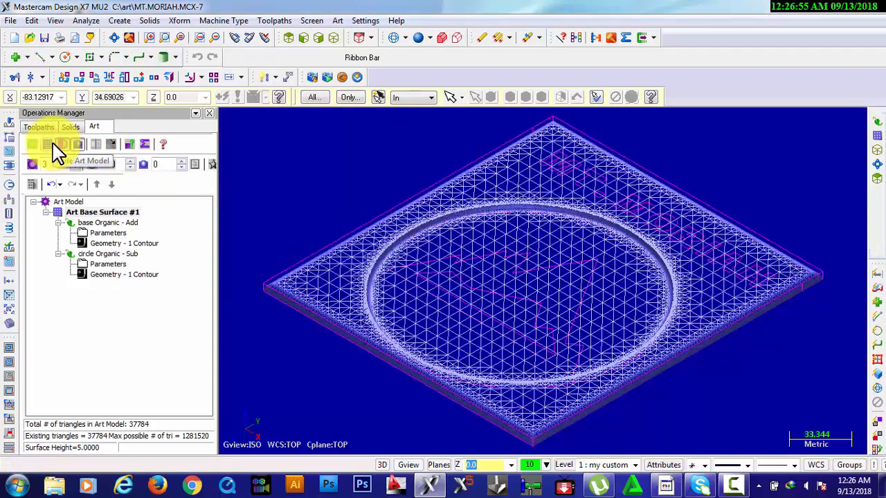
pyautogui.click(45, 146)
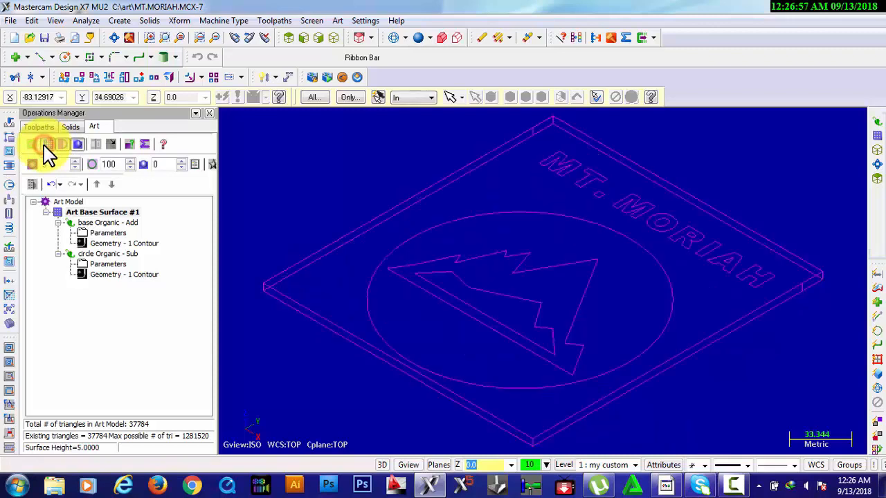
# Start another Organic surface operation and chain the outer and inner mountain outlines as its contours
pyautogui.click(344, 20)
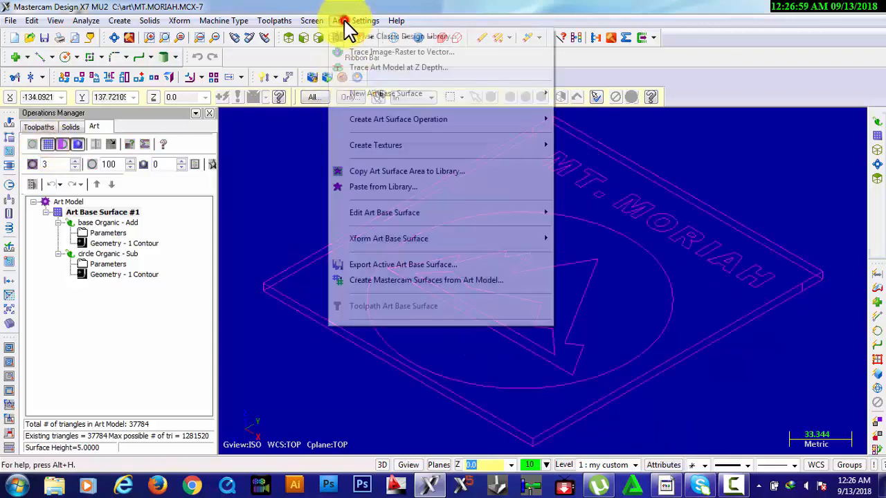
pyautogui.moveTo(407, 123)
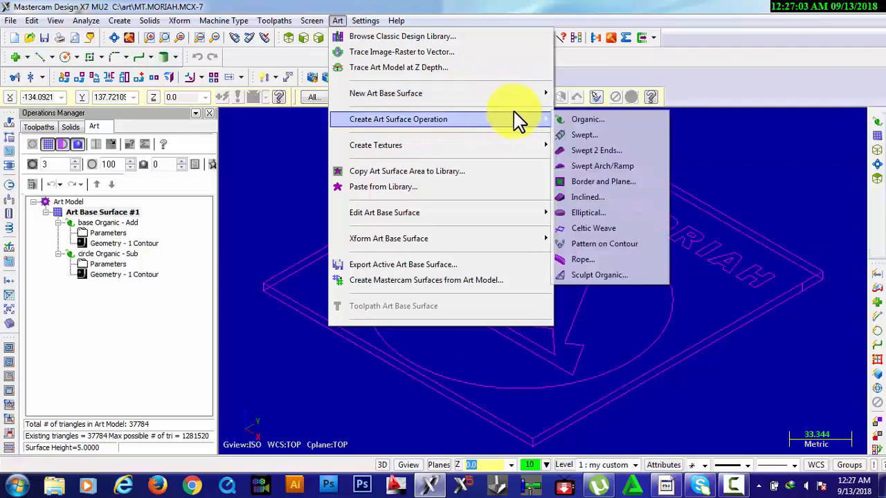
pyautogui.moveTo(543, 130)
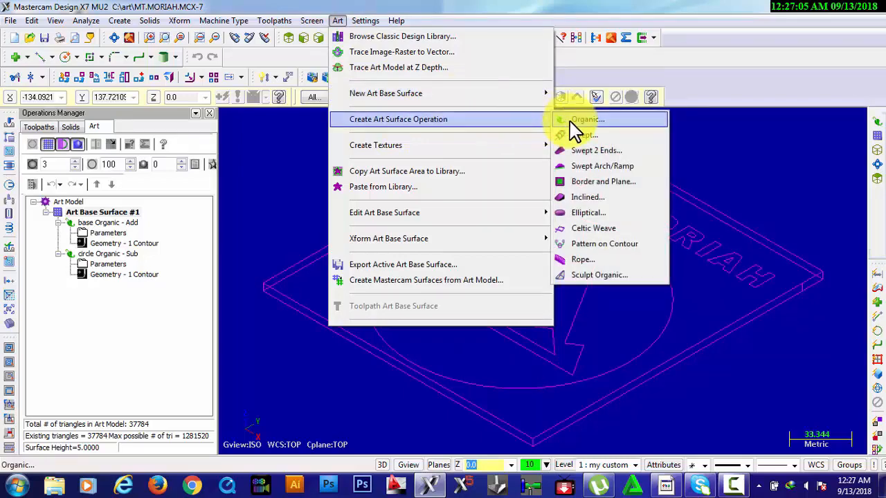
pyautogui.click(571, 120)
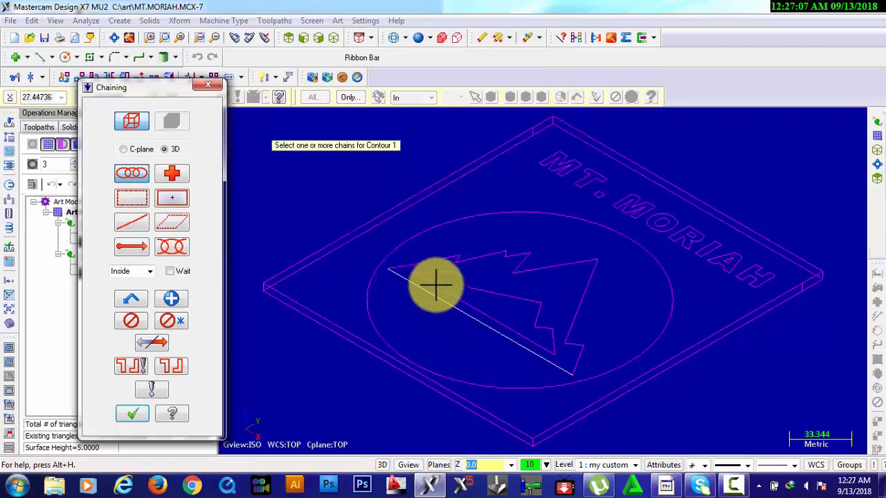
pyautogui.click(450, 255)
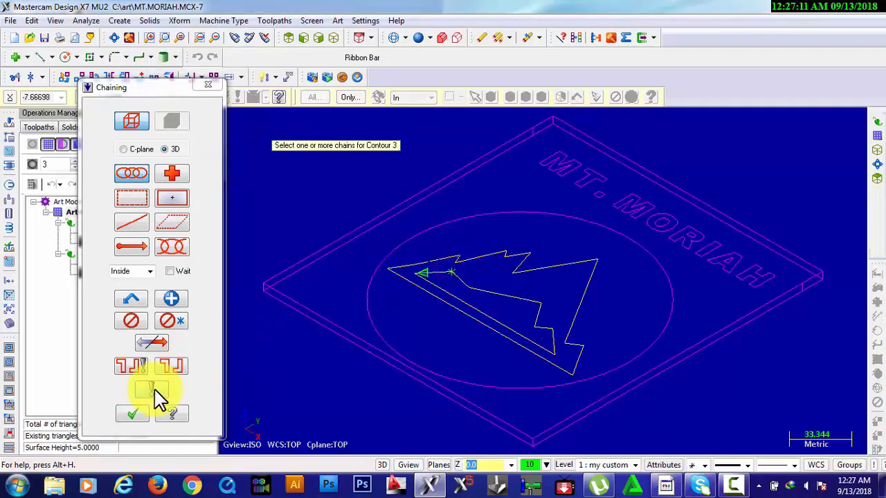
pyautogui.click(139, 415)
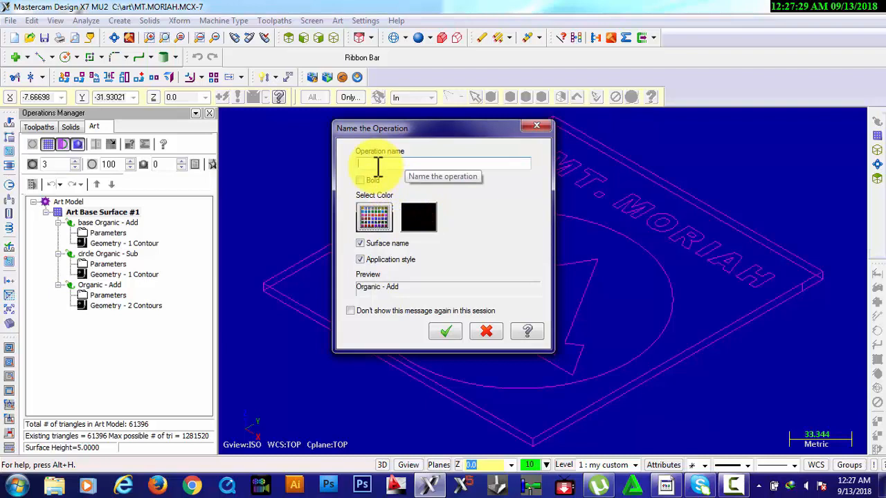
# Name the mountain's Organic Add operation "mt.", and show the art model to inspect it before hiding it again
pyautogui.write('mo')
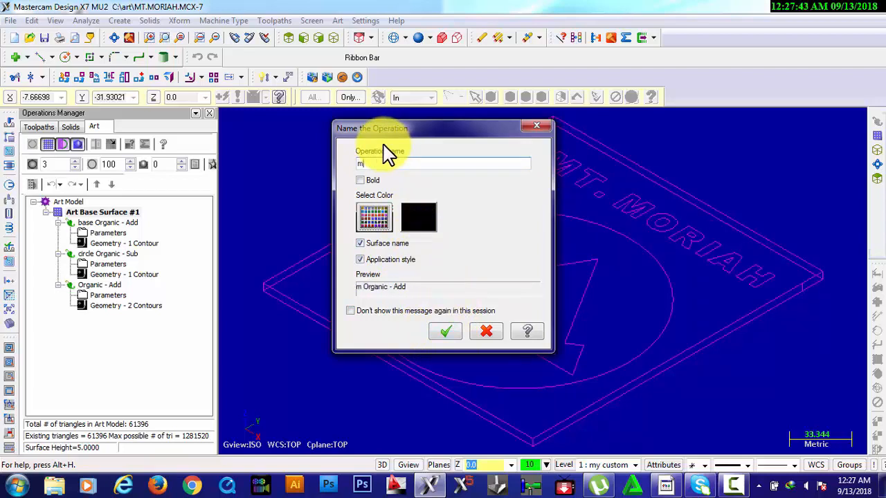
pyautogui.click(446, 332)
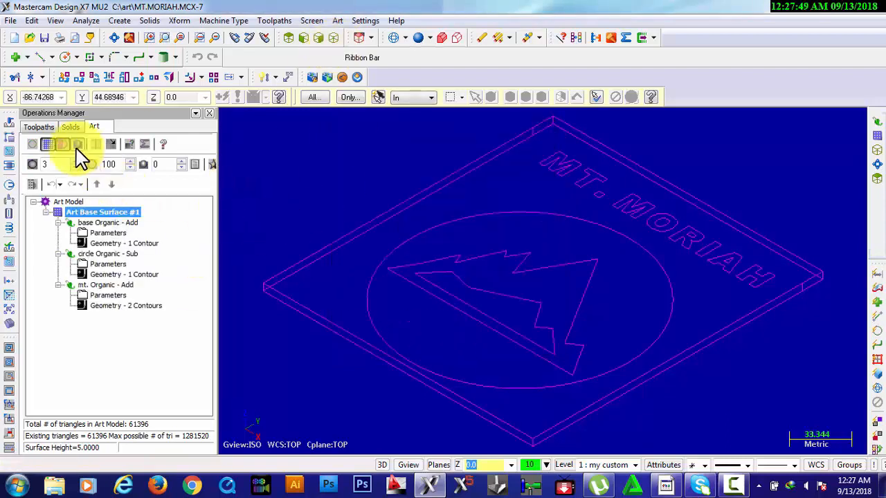
pyautogui.click(49, 147)
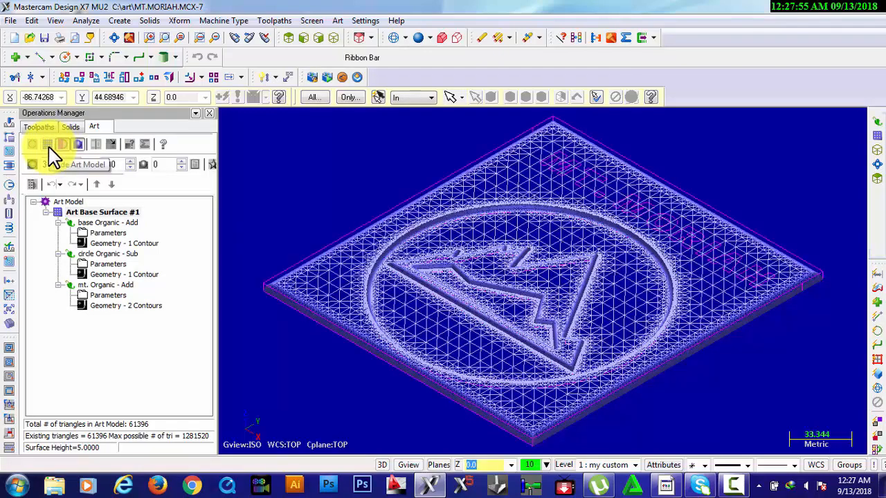
pyautogui.click(48, 147)
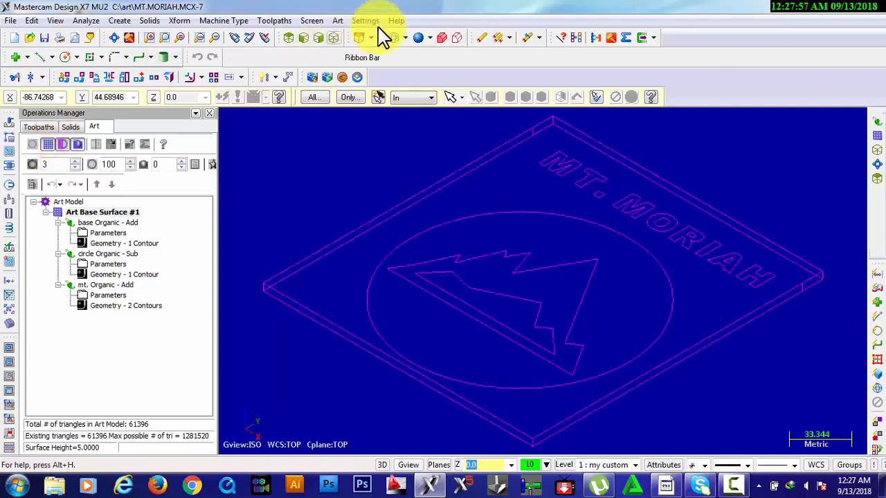
# Start an Organic surface operation and window-select all the MT. MORIAH lettering as its contours, starting the chains at the first letter
pyautogui.click(338, 20)
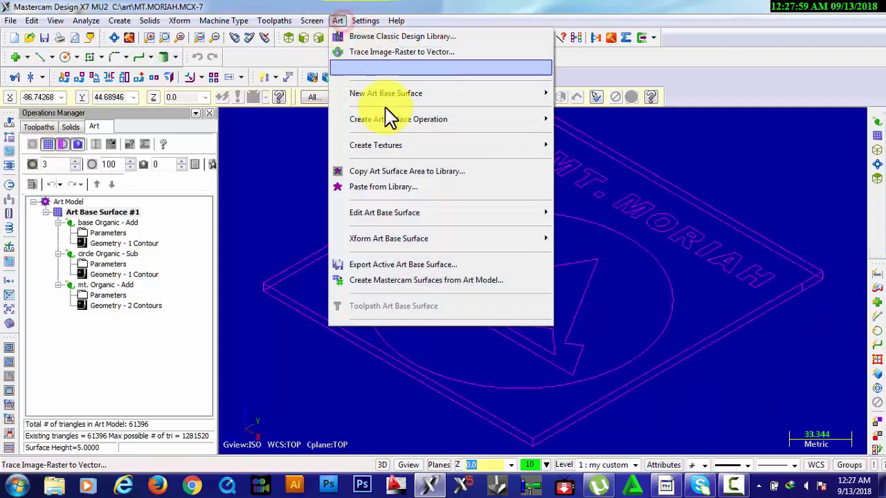
pyautogui.moveTo(411, 126)
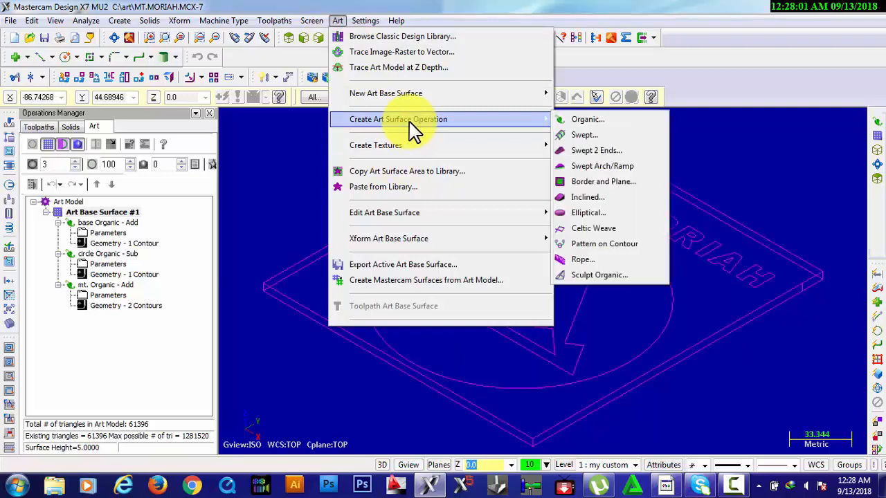
pyautogui.click(567, 119)
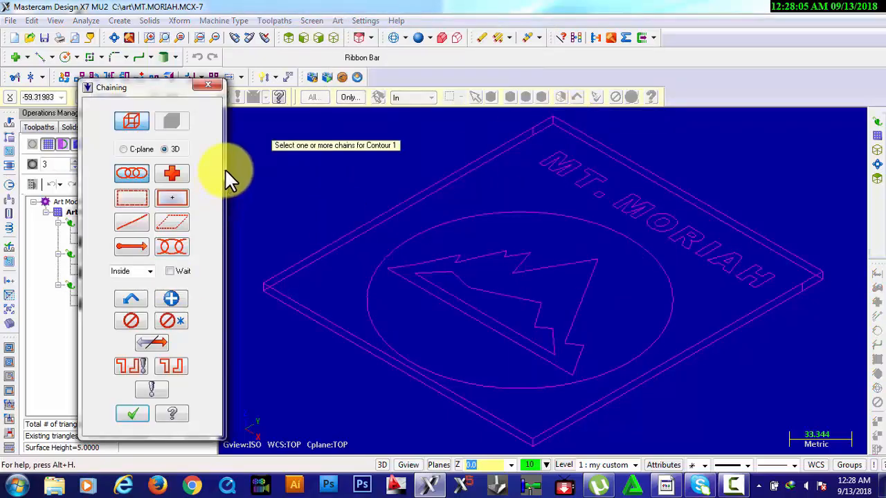
pyautogui.click(132, 199)
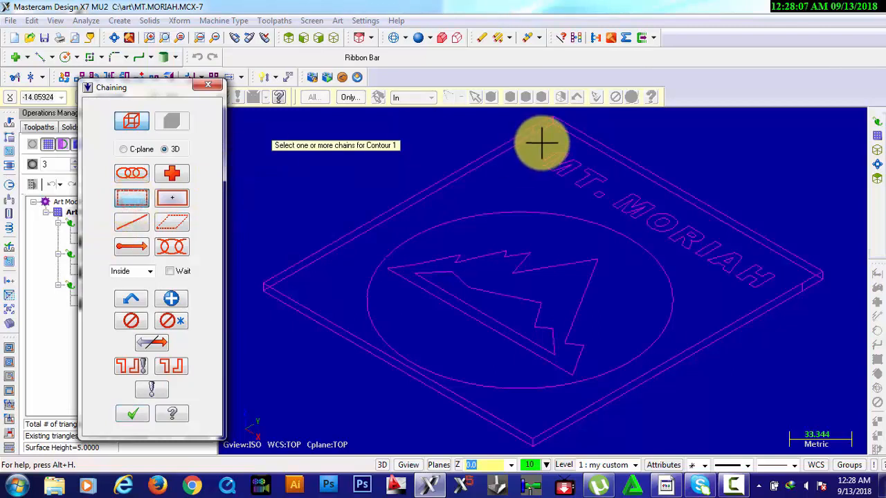
pyautogui.click(536, 139)
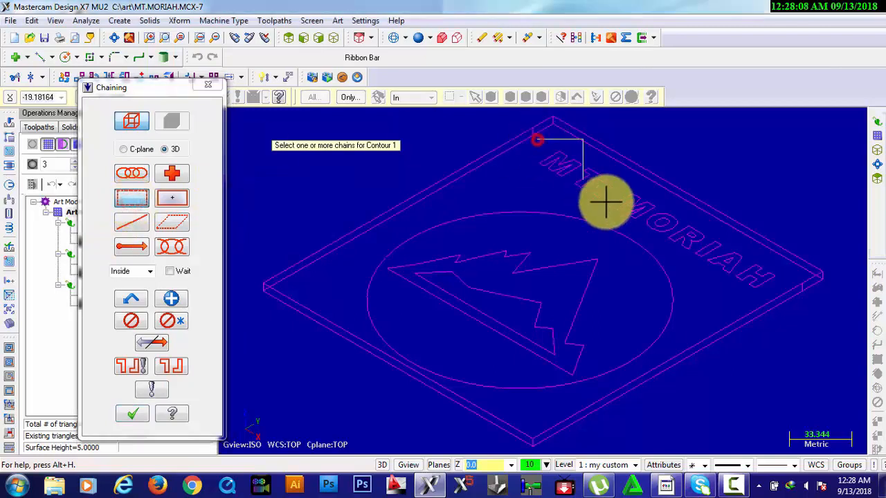
pyautogui.click(782, 298)
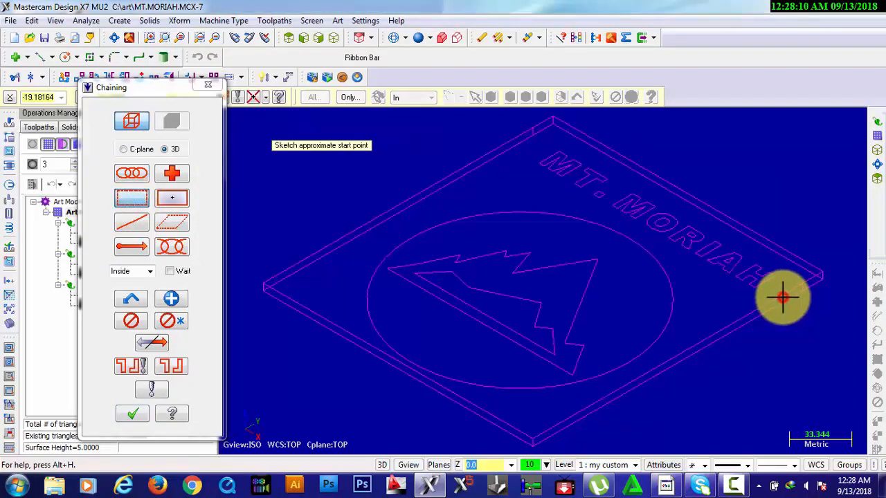
pyautogui.click(567, 173)
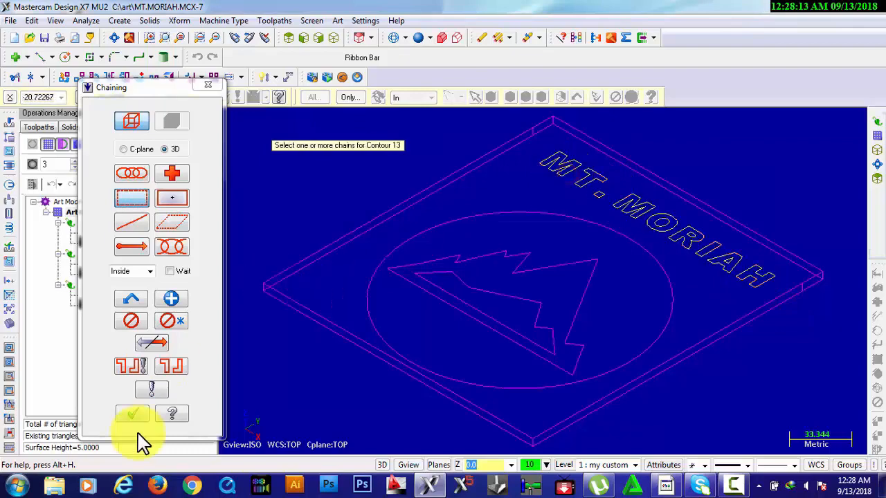
pyautogui.click(135, 410)
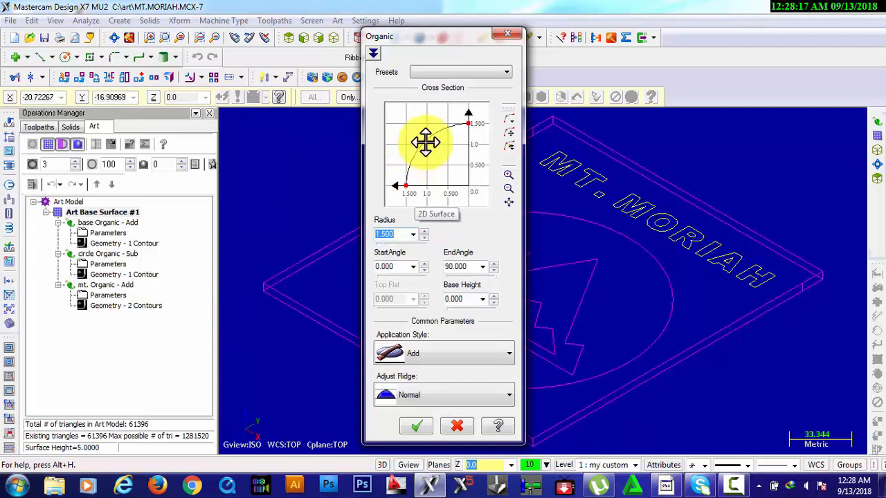
# Create the lettering's Organic surface with a cross-section radius of 2 and the Add style, naming the operation "mt.moriah"
pyautogui.moveTo(425, 142); pyautogui.dragTo(415, 135)
pyautogui.moveTo(398, 236); pyautogui.dragTo(367, 240)
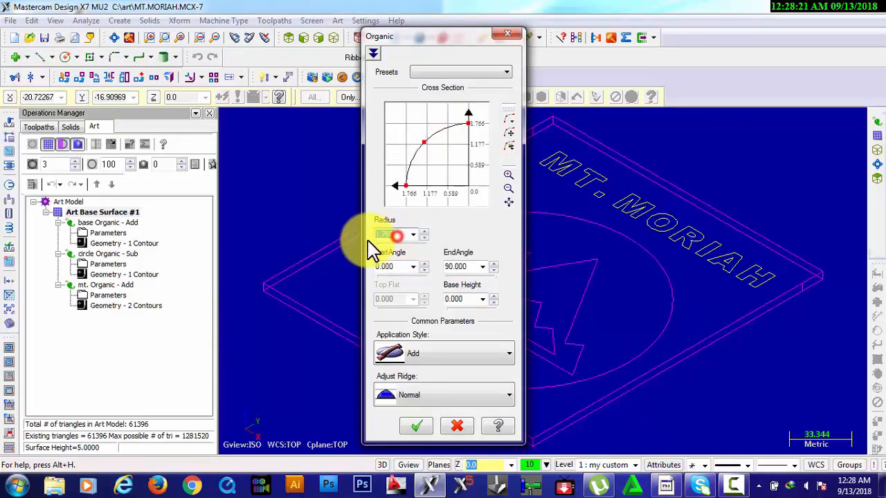
pyautogui.click(416, 424)
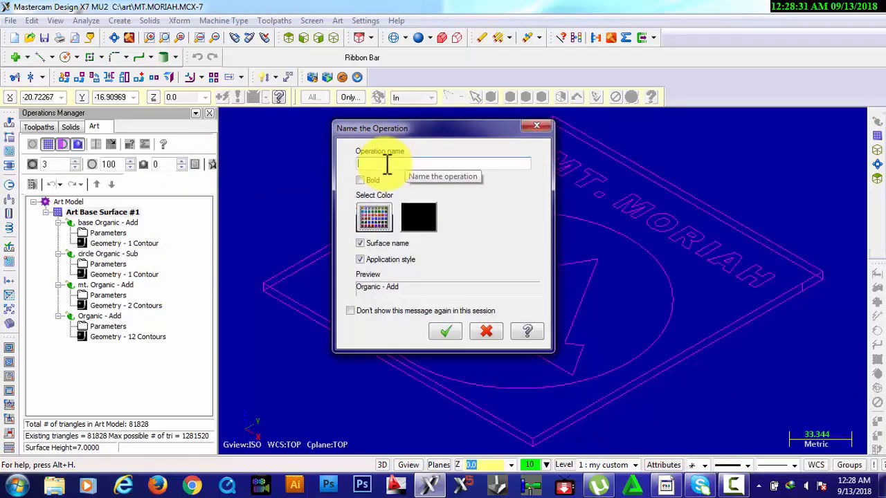
pyautogui.write('mt.mor')
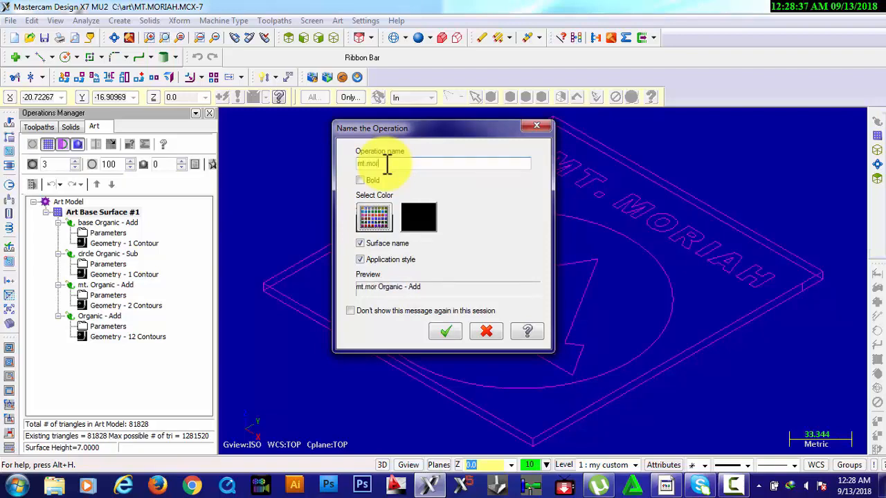
pyautogui.write('iah')
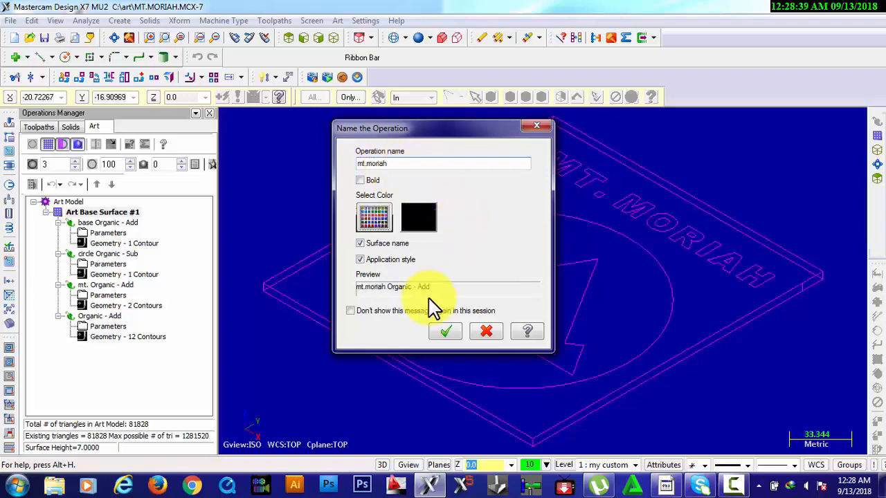
pyautogui.click(447, 333)
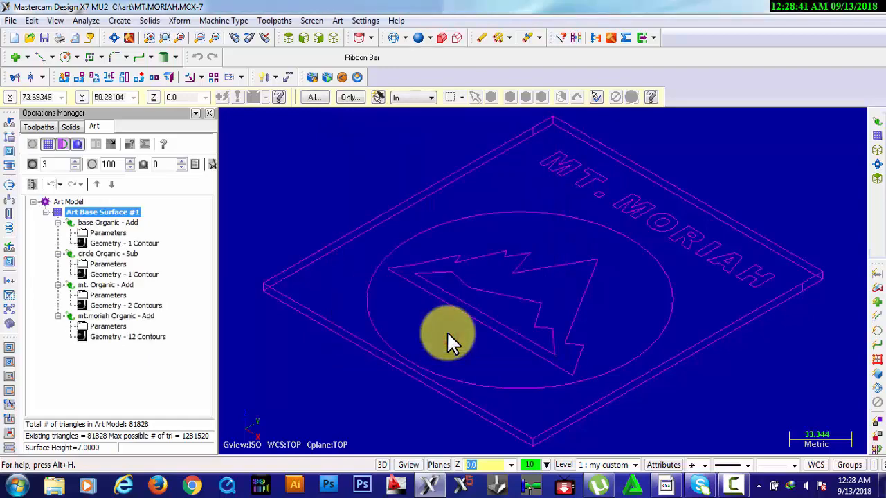
# Show the art model and examine the complete relief of lettering, circle and mountains from different tilt angles
pyautogui.click(47, 145)
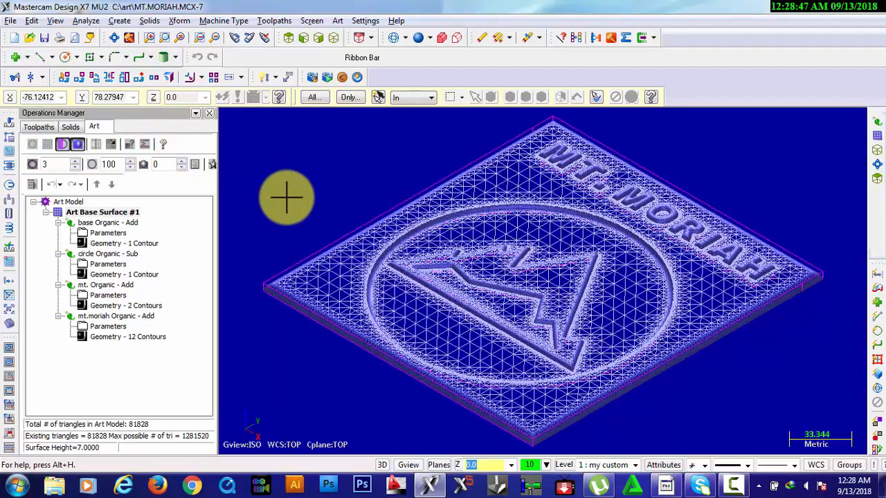
pyautogui.hotkey('alt', 'Down')
pyautogui.hotkey('alt', 'Down')
pyautogui.hotkey('alt', 'Down')
pyautogui.hotkey('alt', 'Down')
pyautogui.hotkey('alt', 'Down')
pyautogui.hotkey('alt', 'Down')
pyautogui.hotkey('alt', 'Down')
pyautogui.hotkey('alt', 'Down')
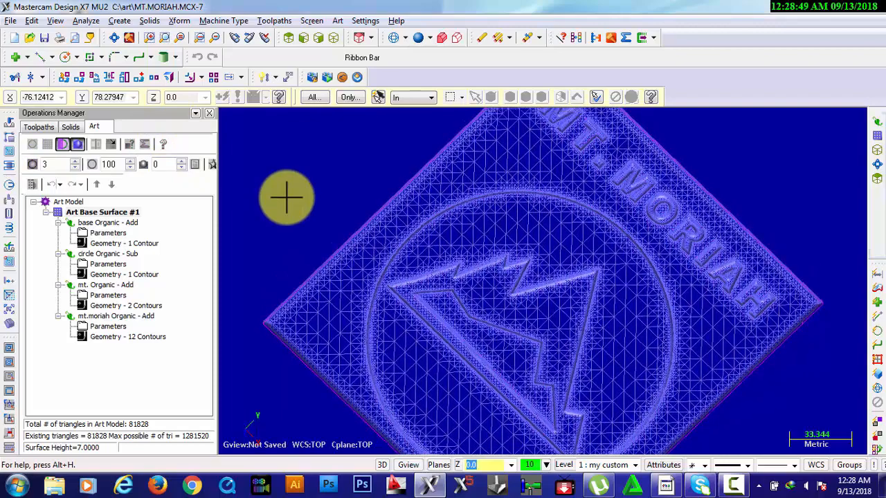
pyautogui.hotkey('alt', 'Up')
pyautogui.hotkey('alt', 'Up')
pyautogui.hotkey('alt', 'Up')
pyautogui.hotkey('alt', 'Up')
pyautogui.hotkey('alt', 'Up')
pyautogui.hotkey('alt', 'Up')
pyautogui.hotkey('alt', 'Up')
pyautogui.hotkey('alt', 'Up')
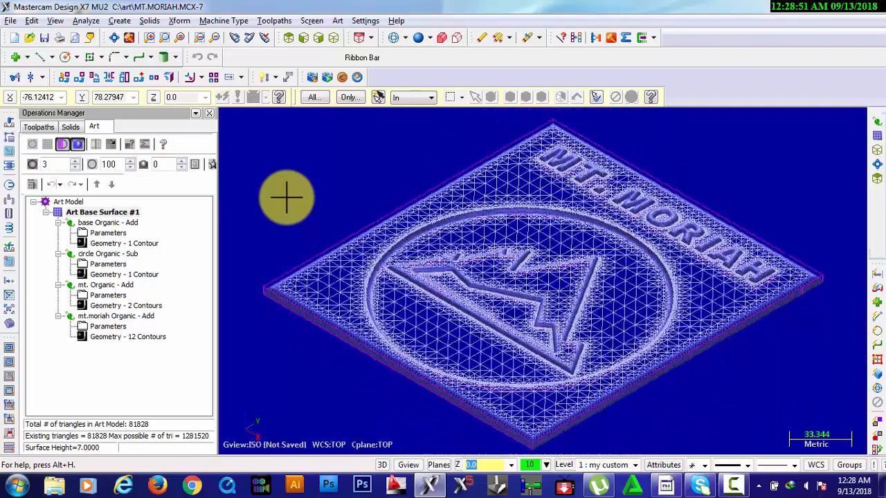
# Examine the finished relief from several rotated angles, from the top view and from the isometric view
pyautogui.hotkey('alt', 'Right')
pyautogui.hotkey('alt', 'Right')
pyautogui.hotkey('alt', 'Right')
pyautogui.hotkey('alt', 'Right')
pyautogui.hotkey('alt', 'Right')
pyautogui.hotkey('alt', 'Right')
pyautogui.hotkey('alt', 'Right')
pyautogui.hotkey('alt', 'Right')
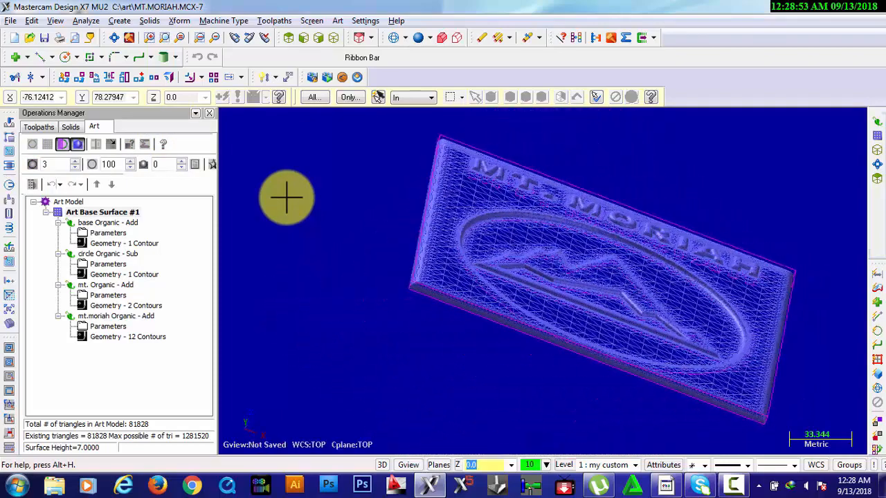
pyautogui.hotkey('alt', 'Right')
pyautogui.hotkey('alt', '1')
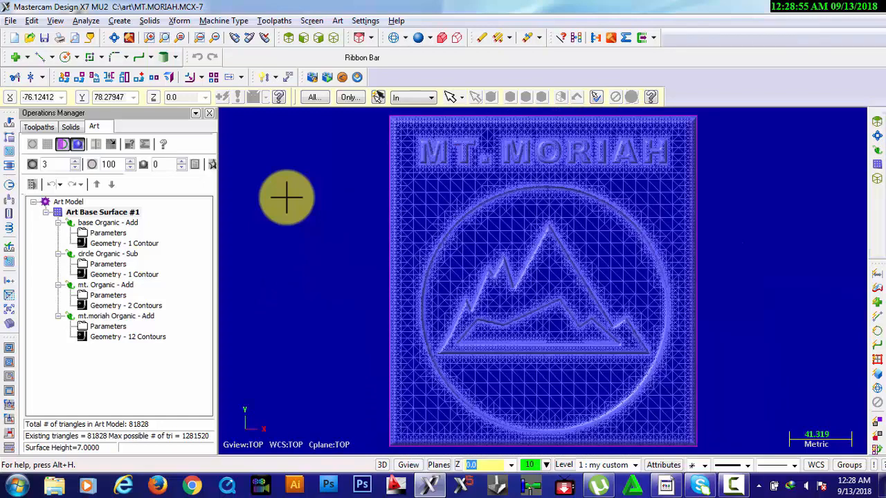
pyautogui.hotkey('alt', '7')
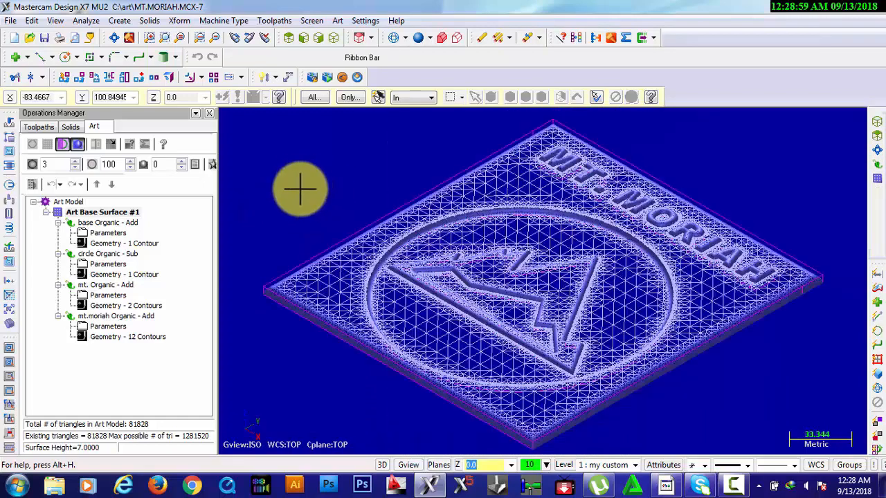
# Review the base Organic operation's parameters, and look over the mountain and circle operations in the art model tree
pyautogui.doubleClick(103, 234)
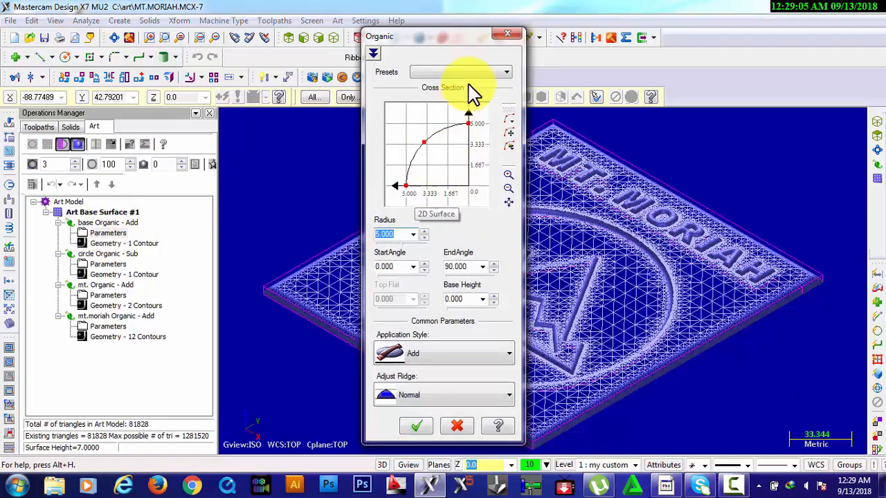
pyautogui.click(509, 36)
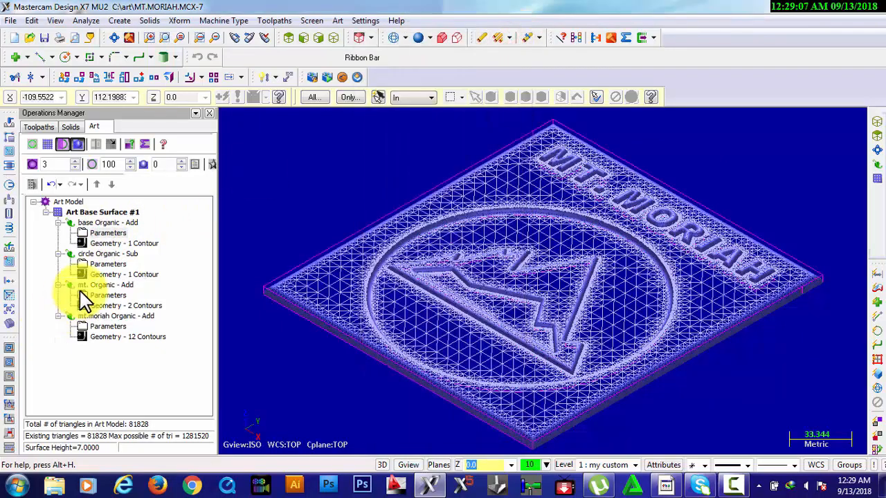
pyautogui.click(105, 285)
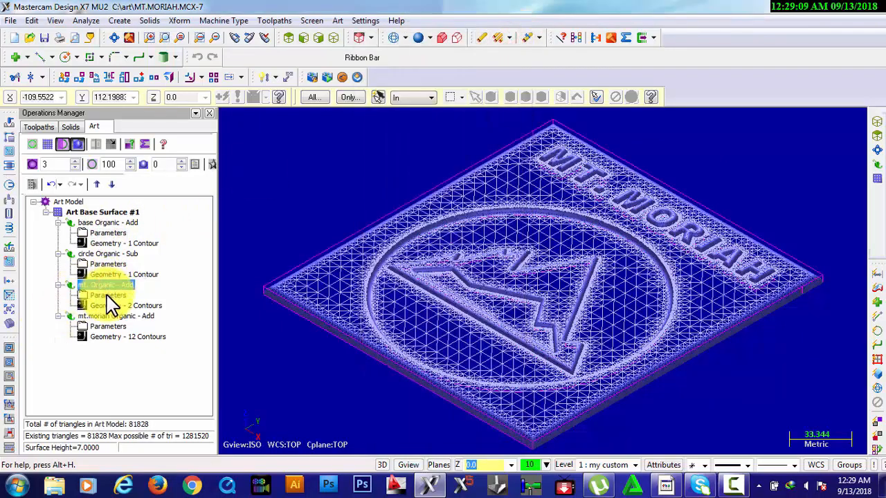
pyautogui.click(112, 255)
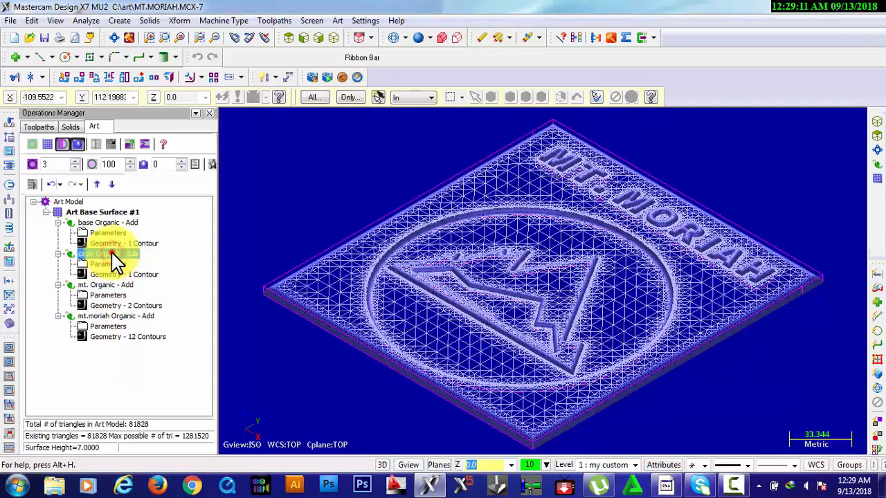
pyautogui.doubleClick(111, 254)
pyautogui.doubleClick(112, 255)
pyautogui.click(109, 264)
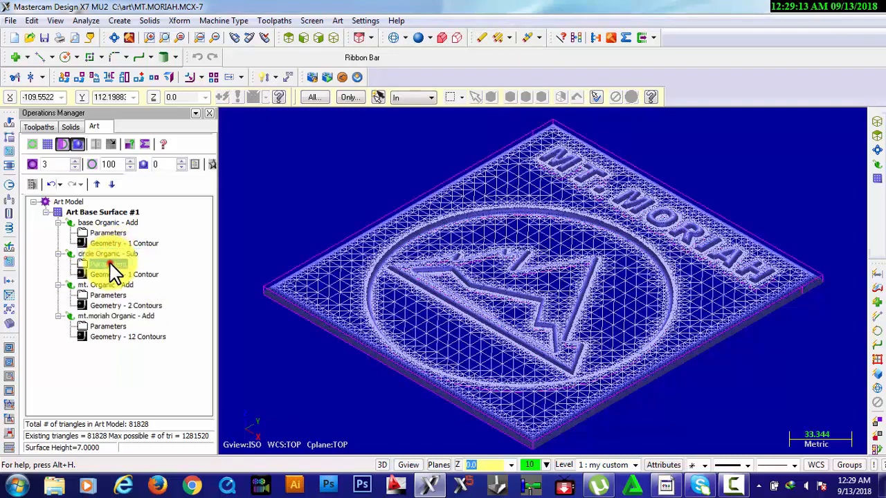
pyautogui.doubleClick(111, 266)
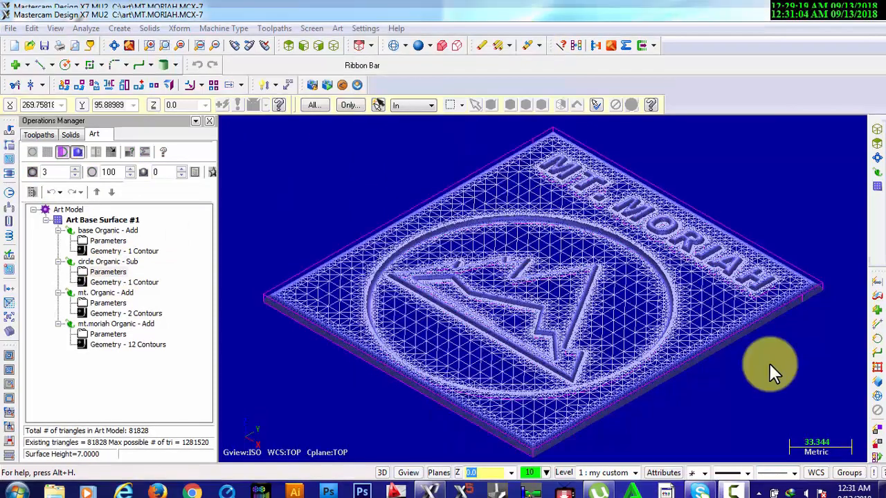
# Check the relief from the top and isometric views, and assign the default router as the machine type
pyautogui.click(769, 363)
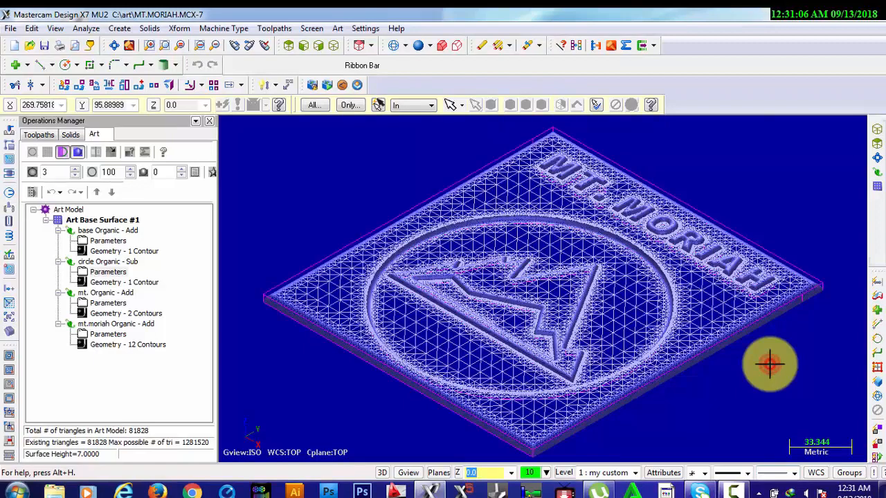
pyautogui.hotkey('alt', '1')
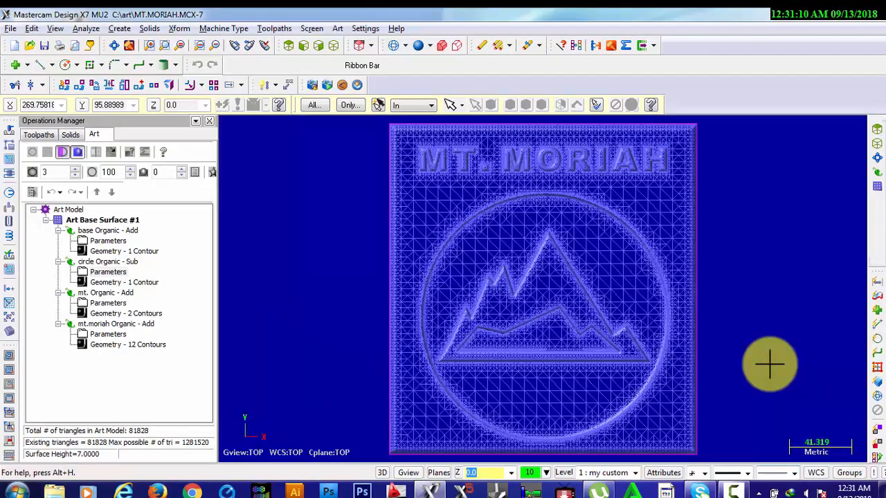
pyautogui.hotkey('alt', '7')
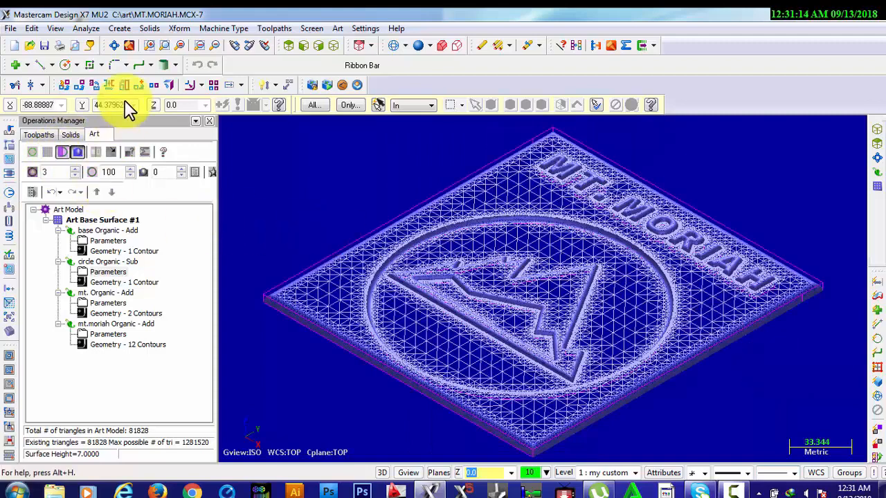
pyautogui.click(226, 28)
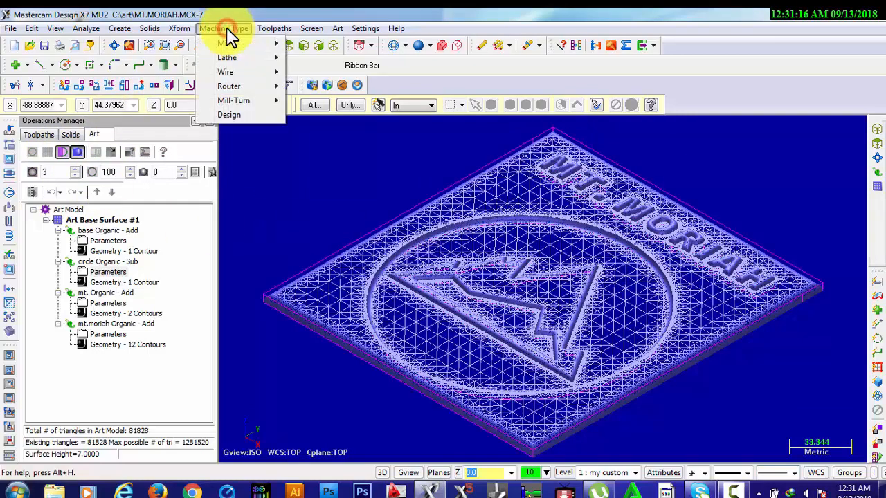
pyautogui.moveTo(237, 87)
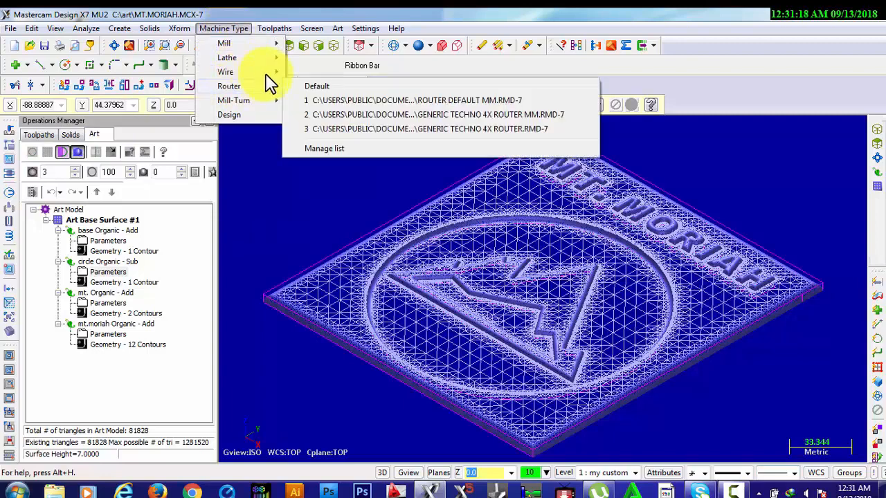
pyautogui.click(309, 88)
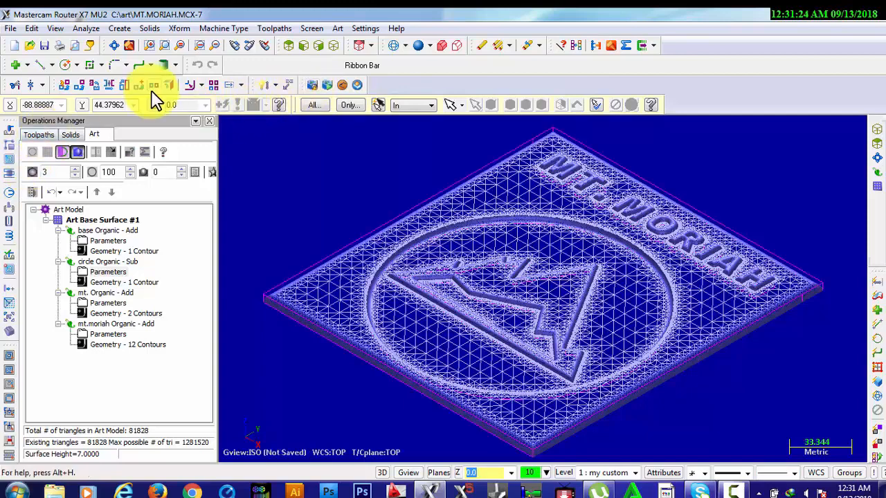
# Load the ALL ROUTER COMPONENTS MM component file into the machine group's machine definition and accept it
pyautogui.click(31, 134)
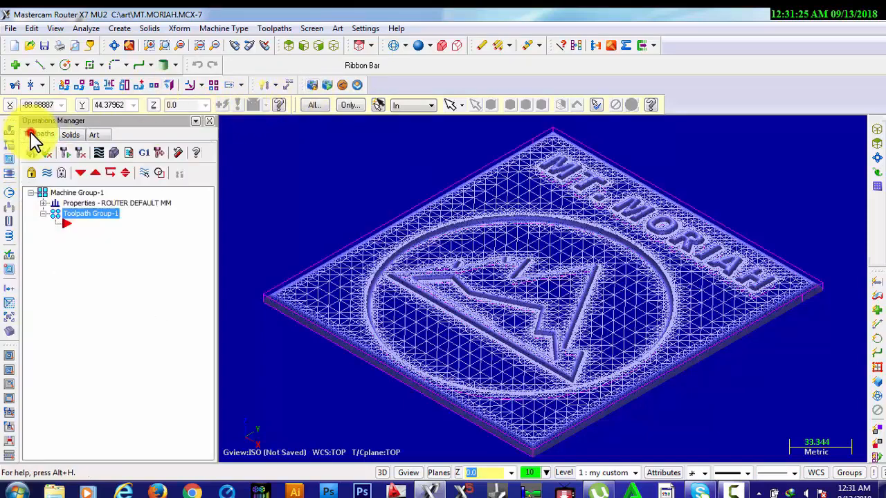
pyautogui.click(42, 203)
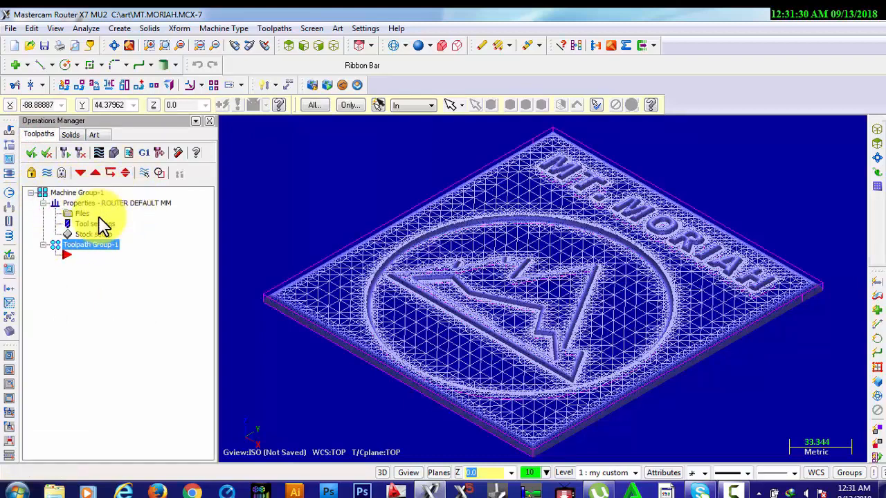
pyautogui.click(78, 203)
pyautogui.click(79, 214)
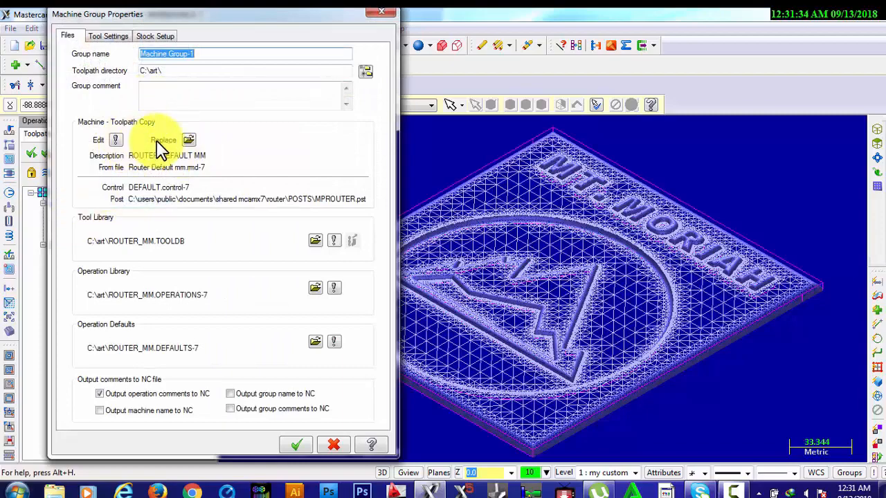
pyautogui.click(118, 141)
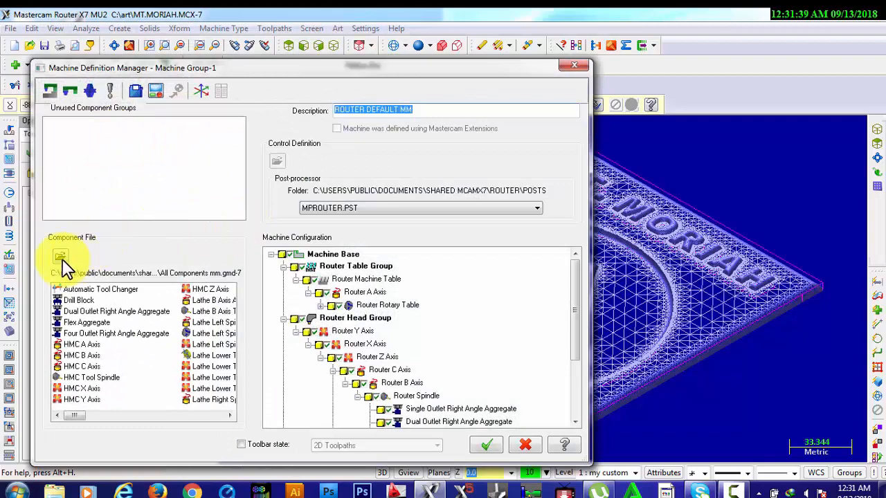
pyautogui.click(61, 257)
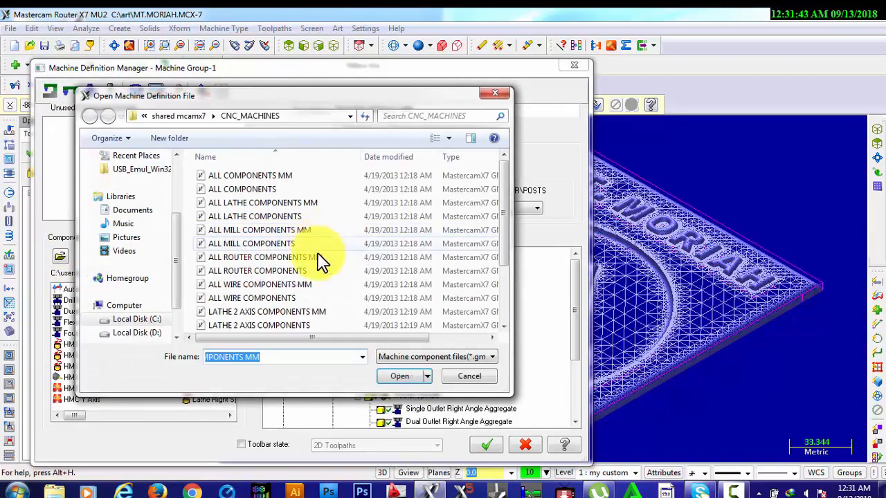
pyautogui.click(310, 260)
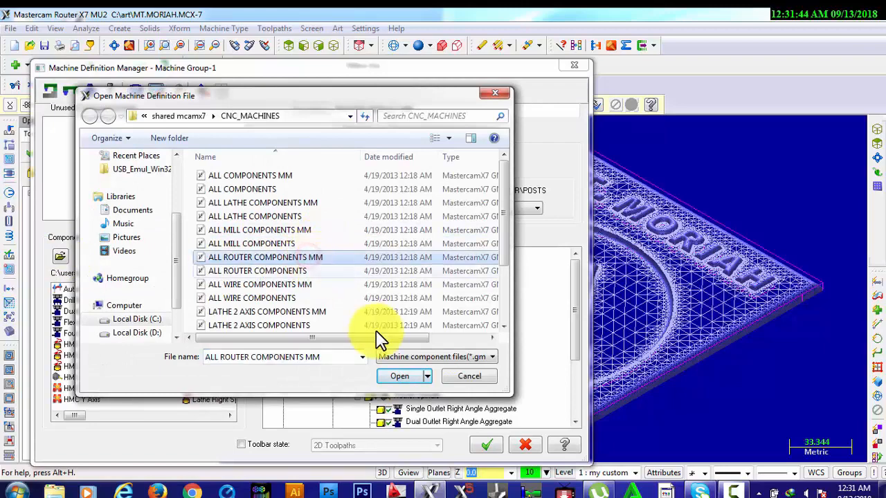
pyautogui.click(390, 377)
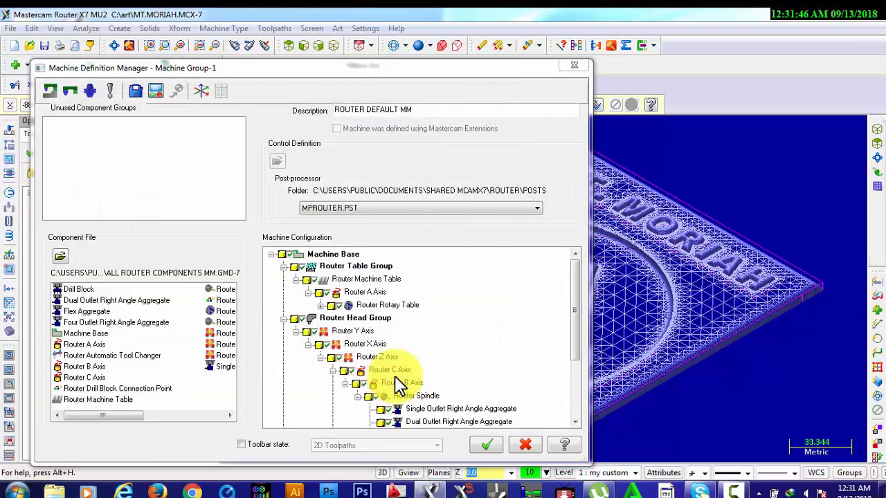
pyautogui.click(485, 445)
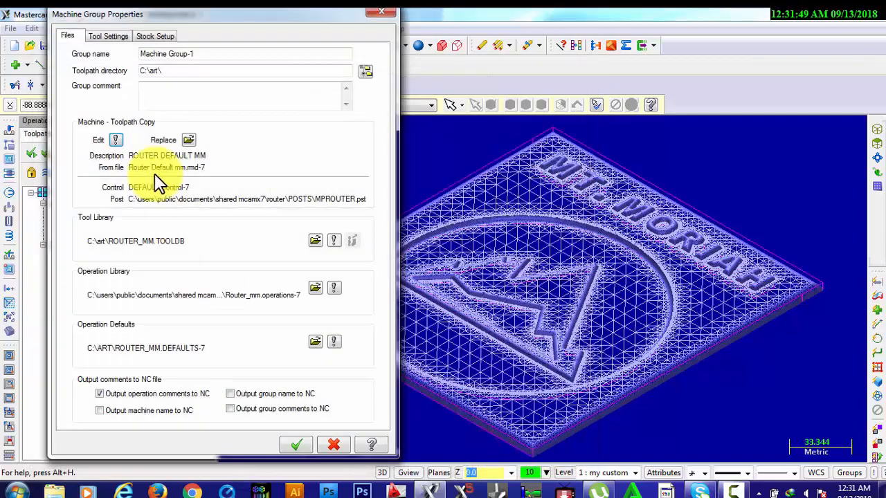
# Replace the group's machine with the ROUTER DEFAULT MM definition, check the tool and stock settings, and accept the machine group properties
pyautogui.click(189, 139)
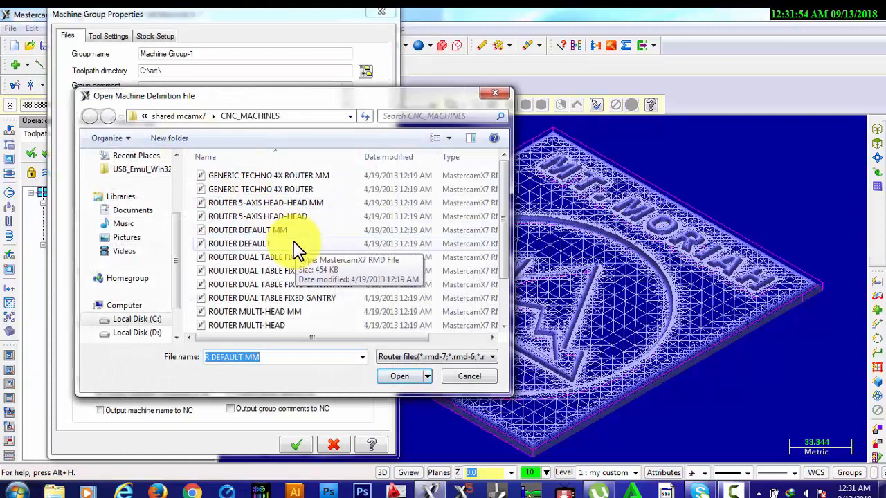
pyautogui.click(280, 231)
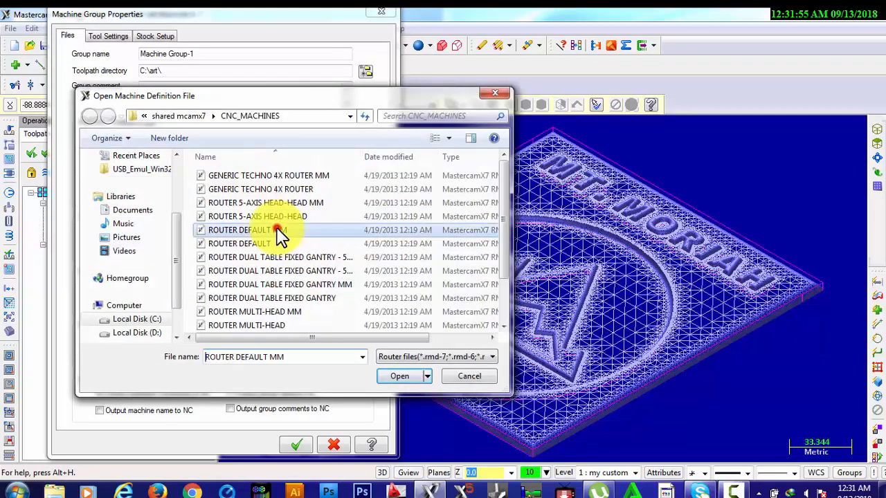
pyautogui.click(407, 375)
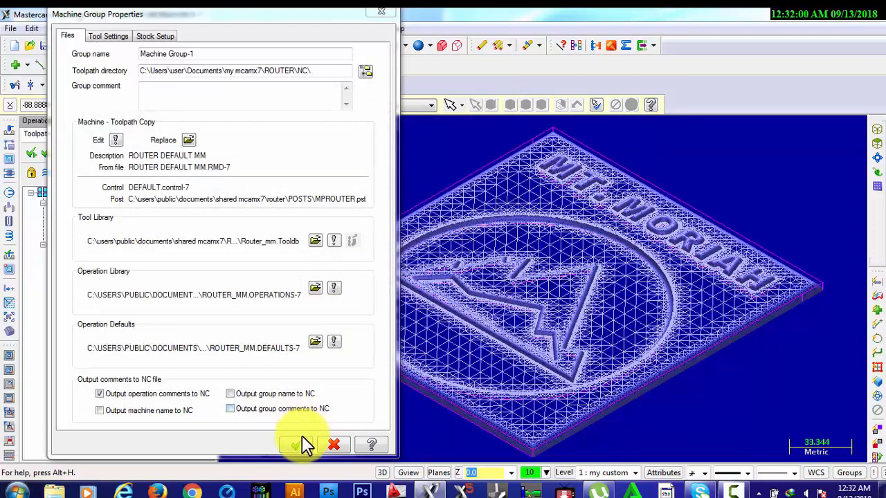
pyautogui.click(112, 36)
pyautogui.click(151, 36)
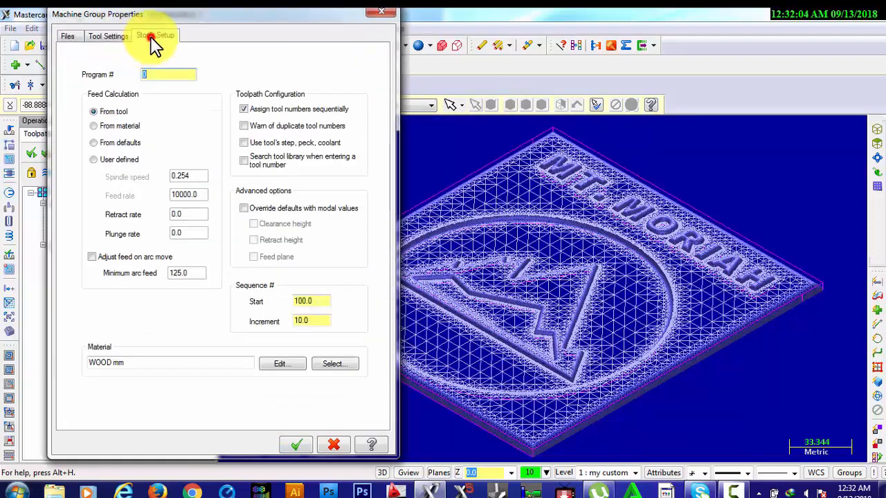
pyautogui.click(69, 36)
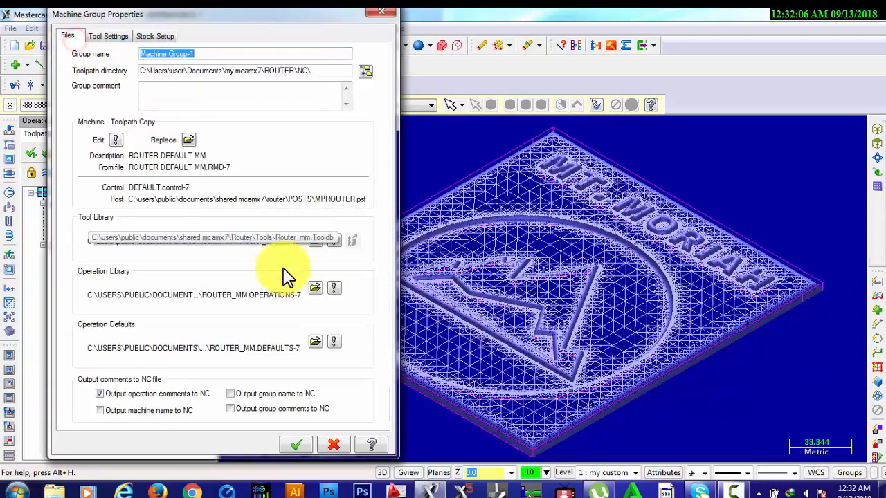
pyautogui.click(298, 445)
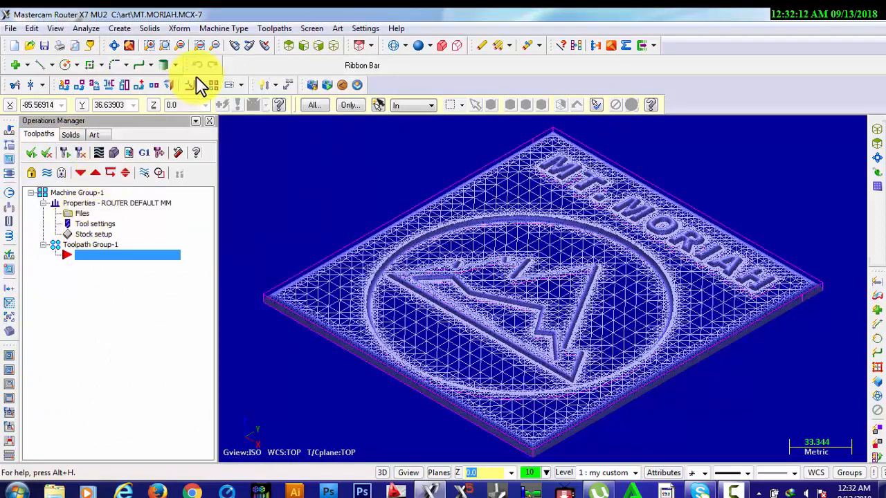
# Start a toolpath operation for the art base surface with the NC name MT
pyautogui.click(338, 29)
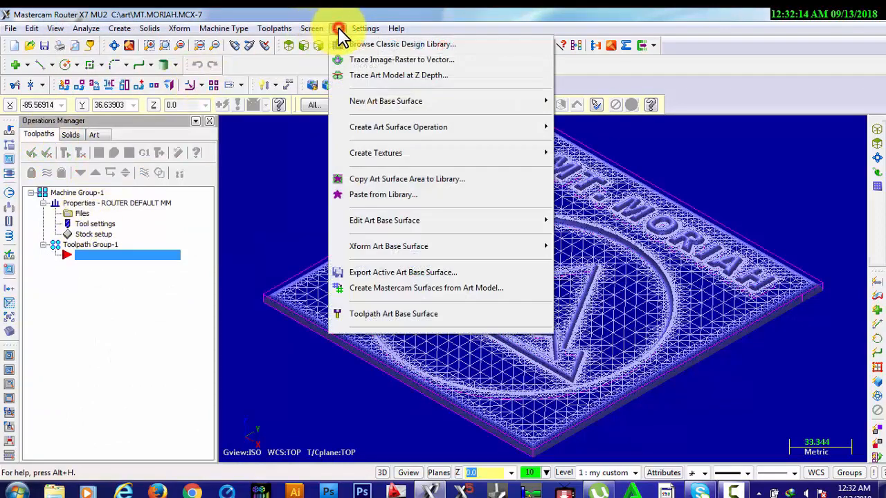
pyautogui.click(391, 315)
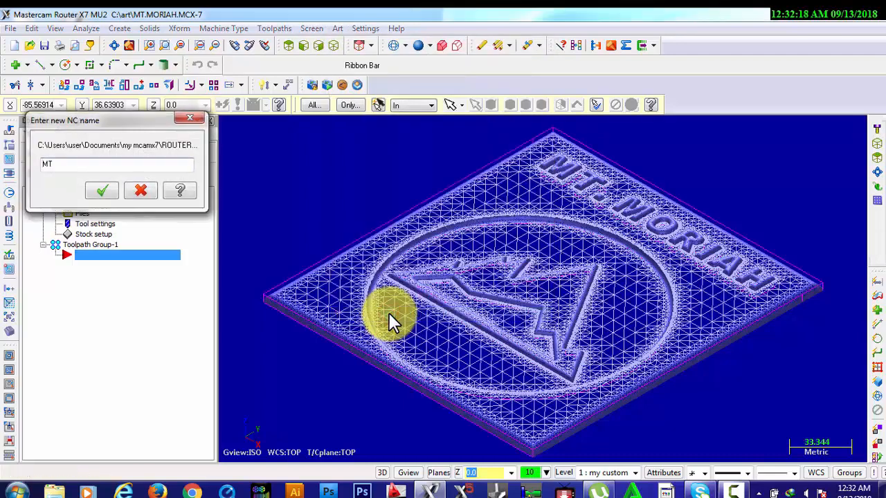
pyautogui.click(107, 193)
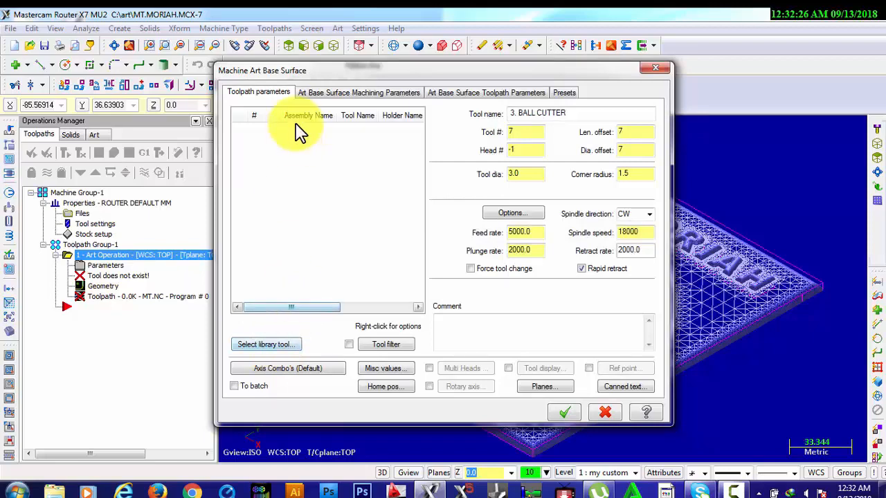
pyautogui.click(268, 345)
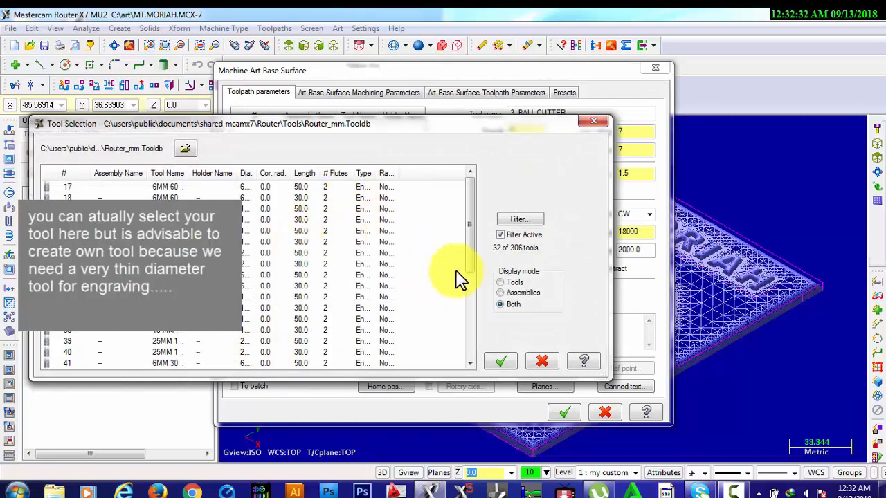
pyautogui.click(516, 296)
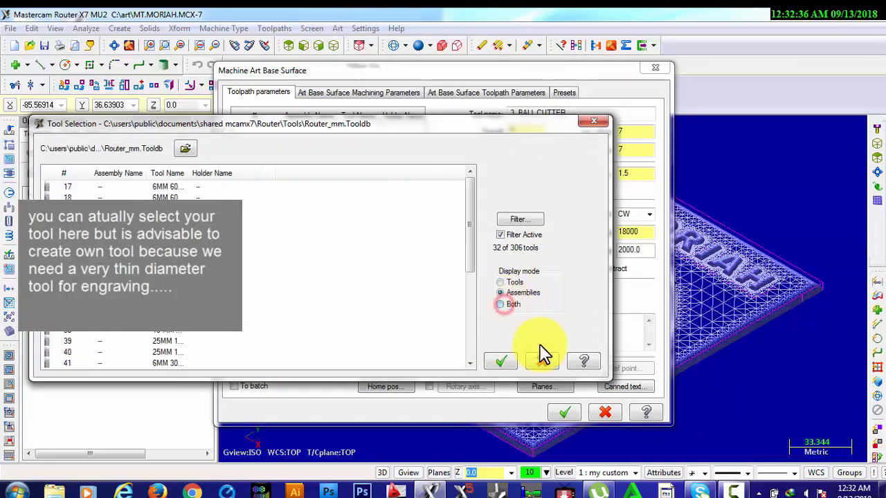
pyautogui.click(501, 304)
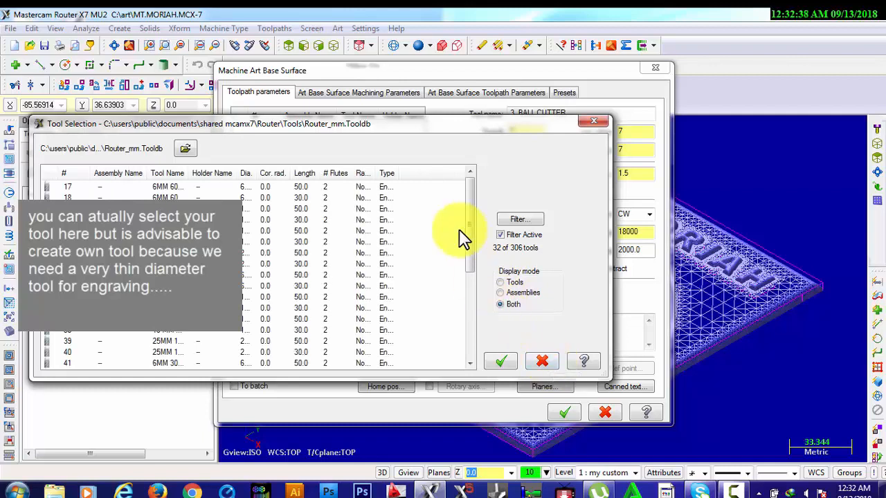
pyautogui.moveTo(474, 259); pyautogui.dragTo(478, 241)
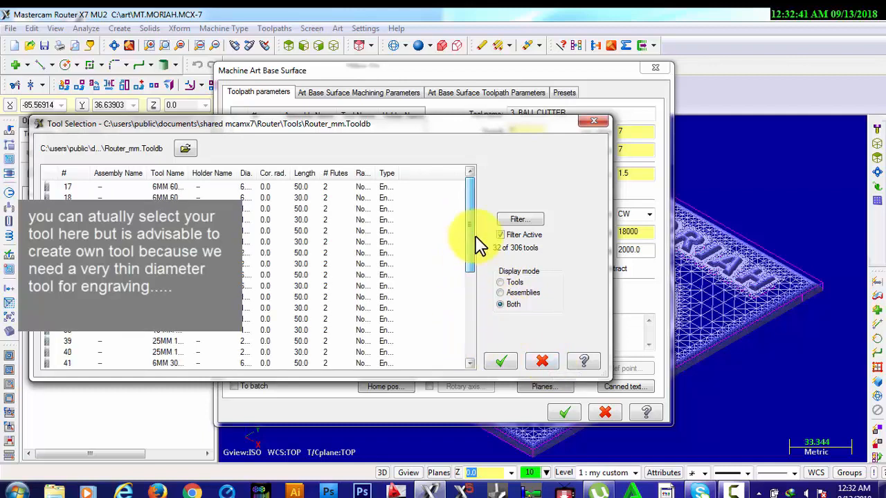
pyautogui.click(539, 363)
# Start a new custom tool of the Engrave Tool type for the art base surface operation
pyautogui.rightClick(302, 166)
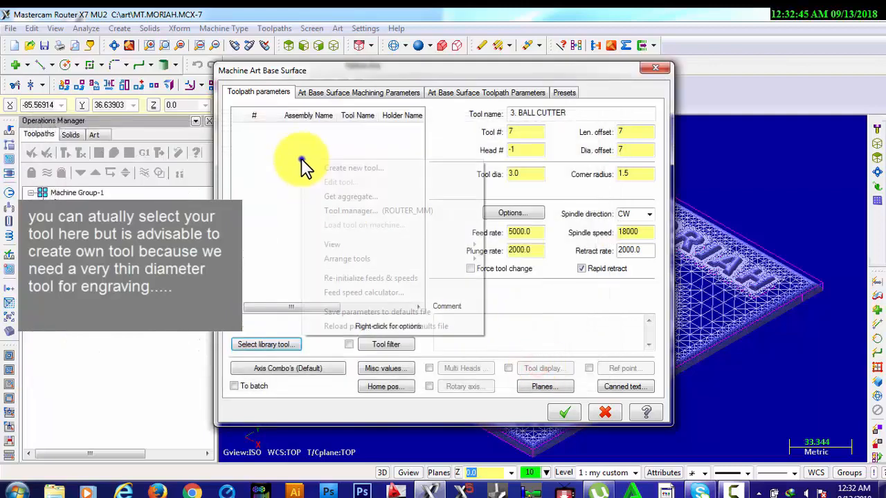
pyautogui.click(344, 170)
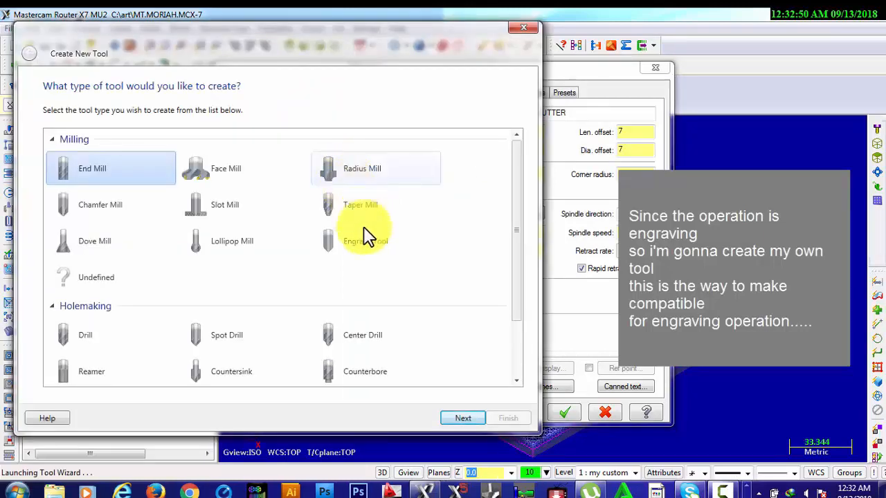
pyautogui.click(361, 246)
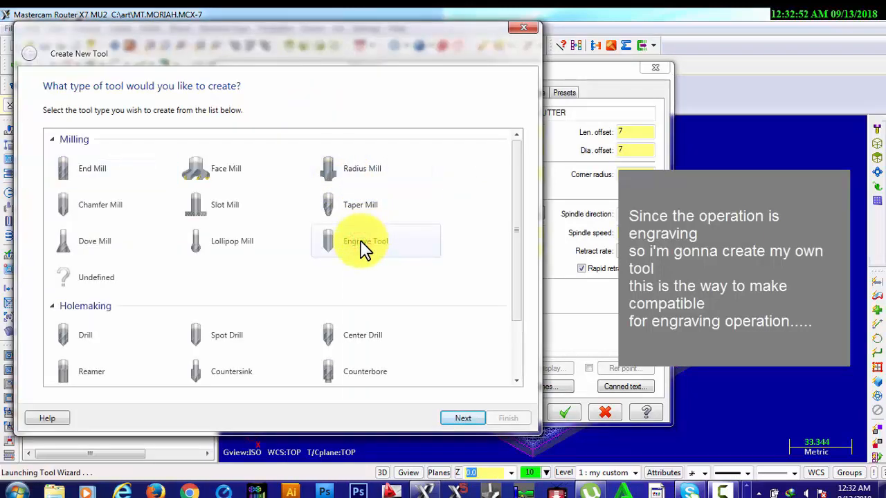
pyautogui.click(463, 418)
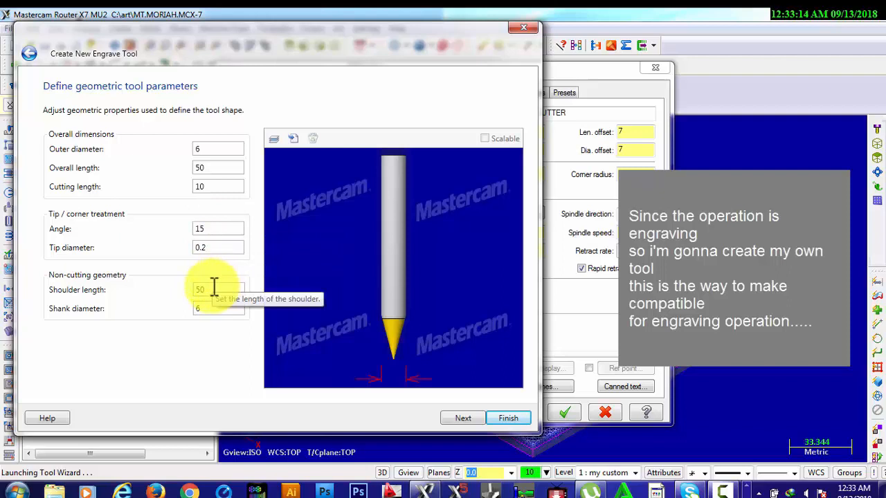
# Try a cutting length of 50 and a shoulder length of 40 for the engrave tool
pyautogui.click(200, 186)
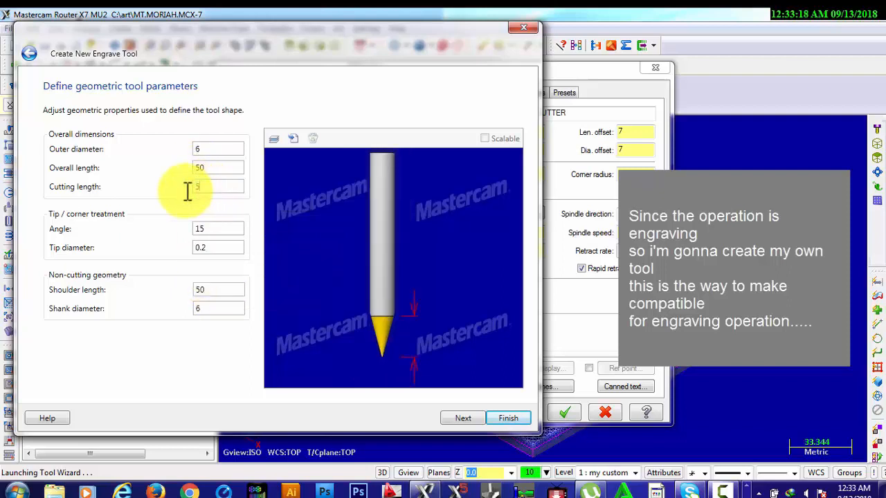
pyautogui.click(212, 173)
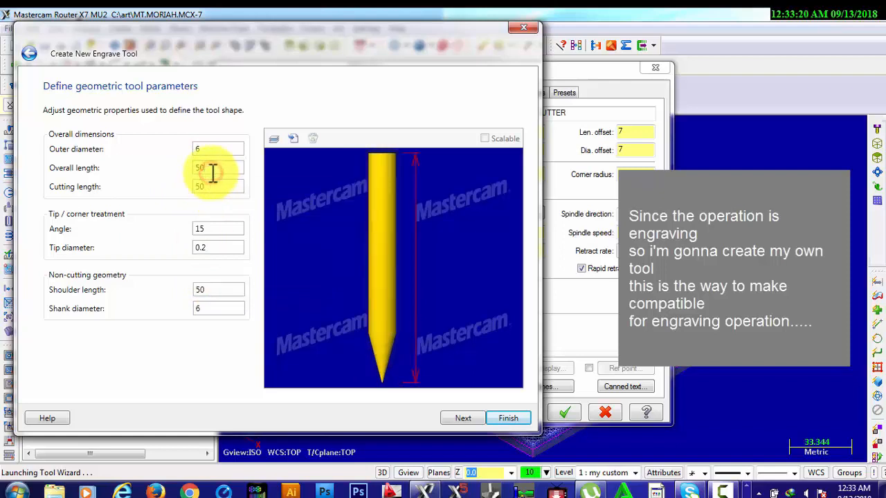
pyautogui.click(218, 251)
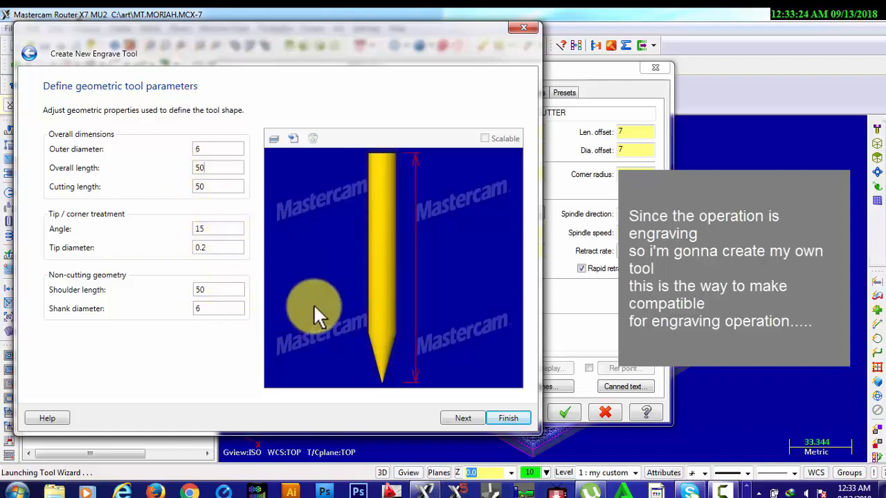
pyautogui.click(214, 289)
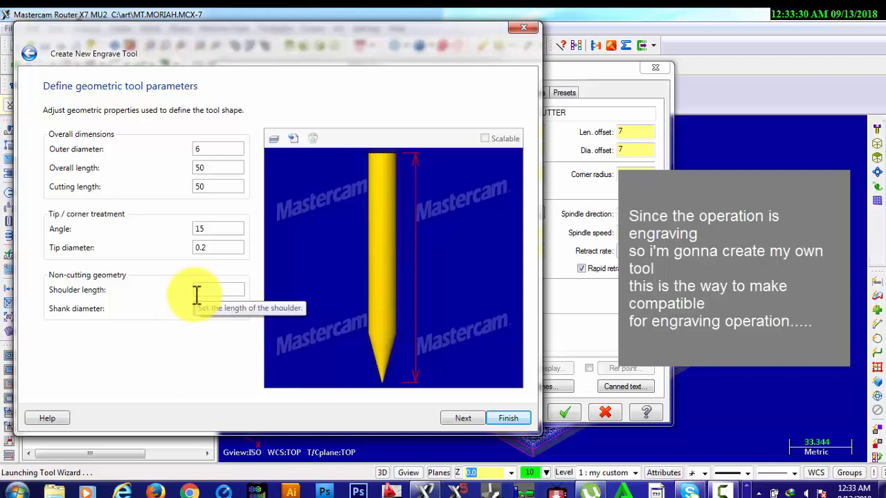
pyautogui.write('40')
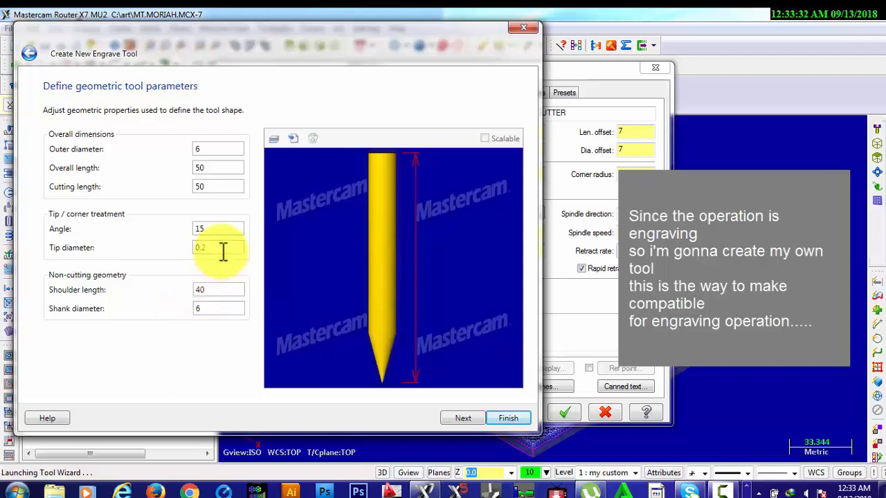
pyautogui.click(215, 229)
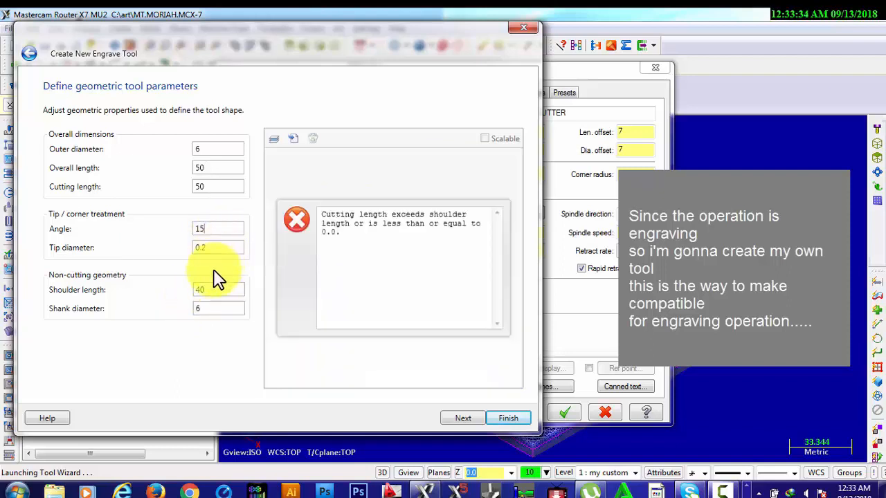
# Set the engrave tool's cutting length to 25 and its shoulder length to 50
pyautogui.click(206, 187)
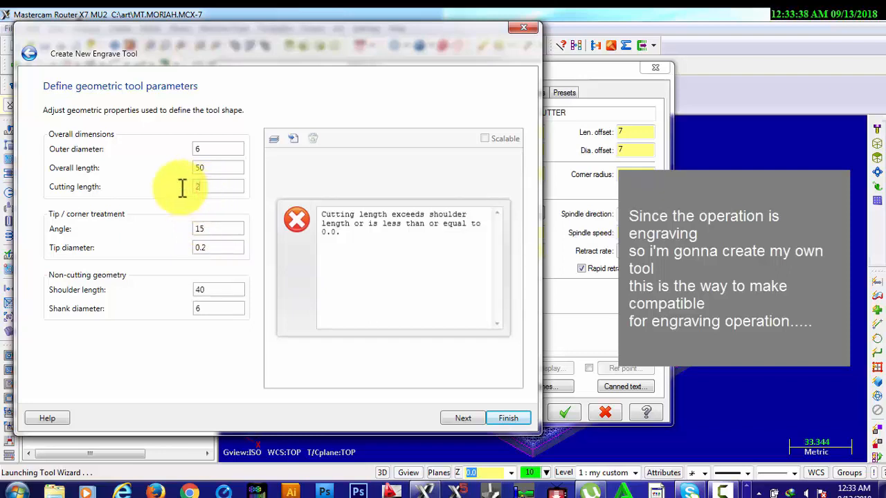
pyautogui.click(220, 290)
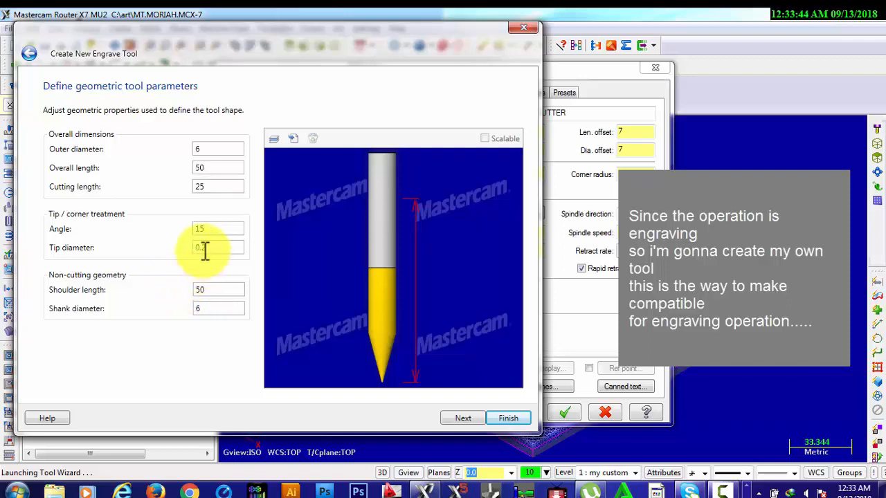
pyautogui.click(212, 185)
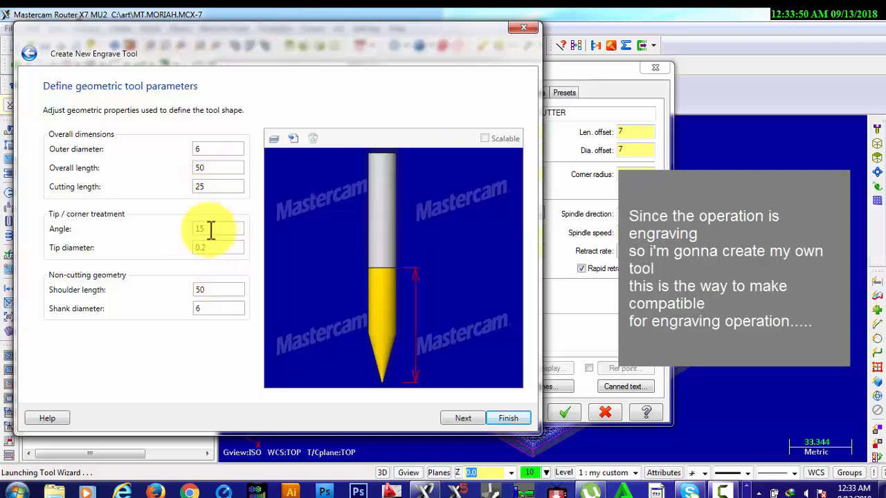
# Set the tool number, length offset and diameter offset to 121, name the tool "6 Engraving Bit my tool", and finish creating it
pyautogui.click(466, 418)
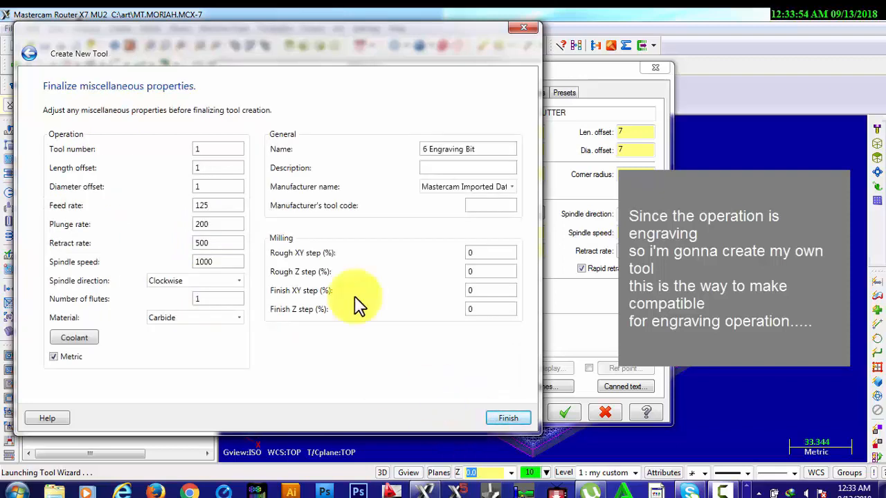
pyautogui.click(207, 148)
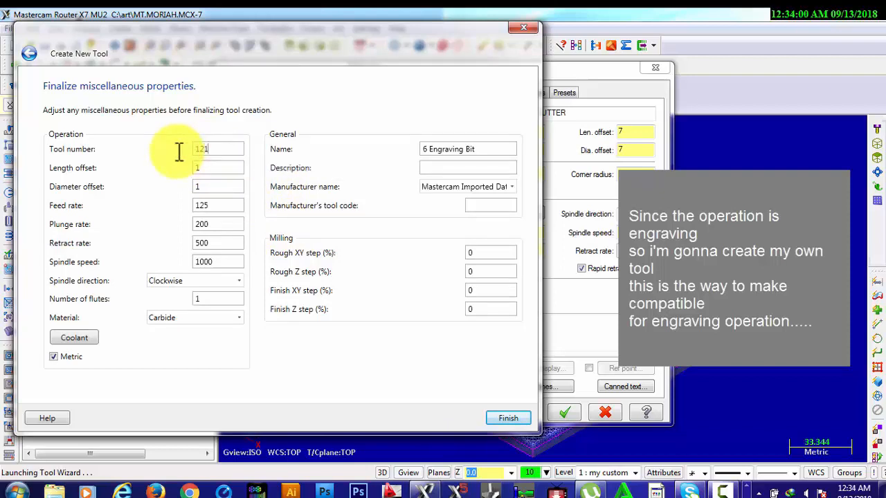
pyautogui.click(207, 171)
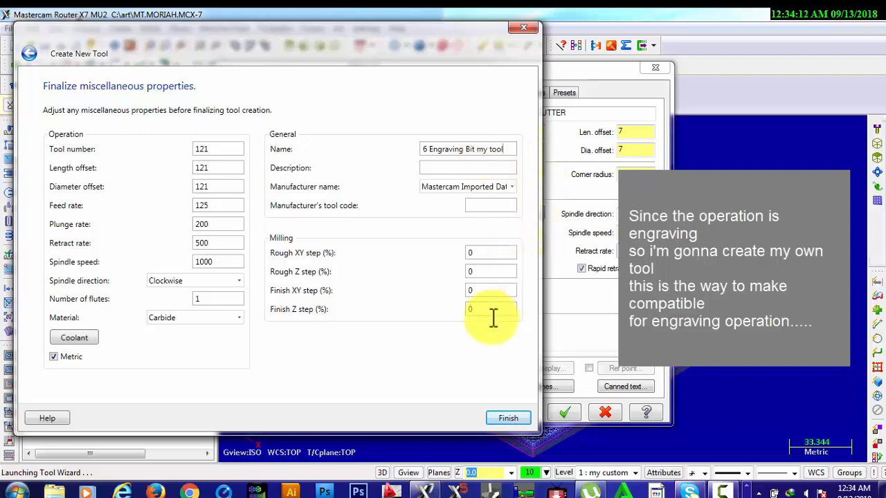
pyautogui.click(504, 419)
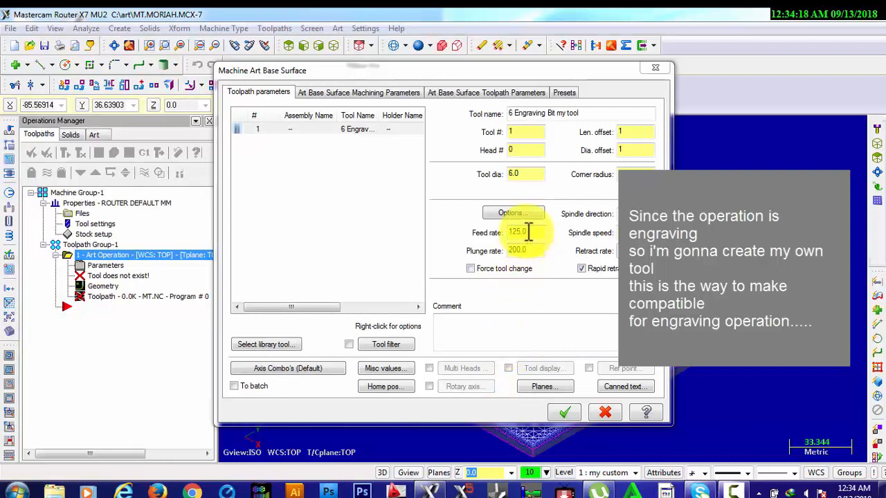
# Set the toolpath's feed rate to 5000 and plunge rate to 1000, and change its spindle speed
pyautogui.moveTo(528, 232); pyautogui.dragTo(497, 233)
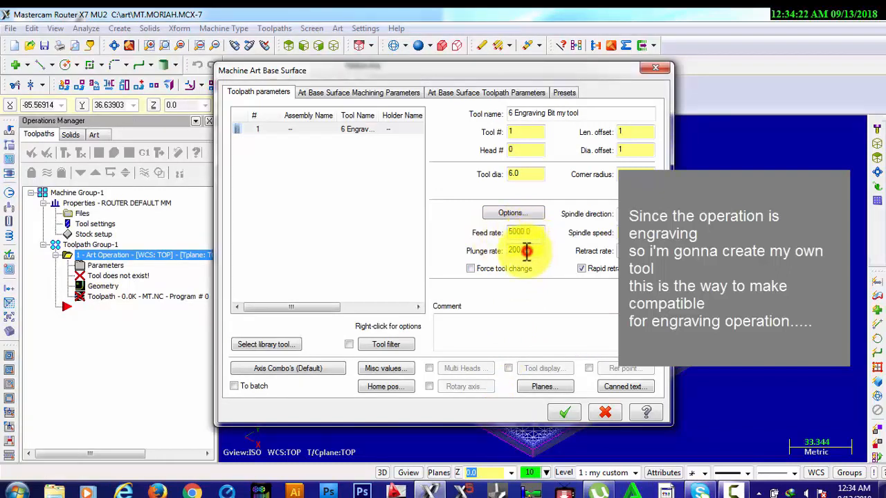
pyautogui.moveTo(527, 251); pyautogui.dragTo(497, 251)
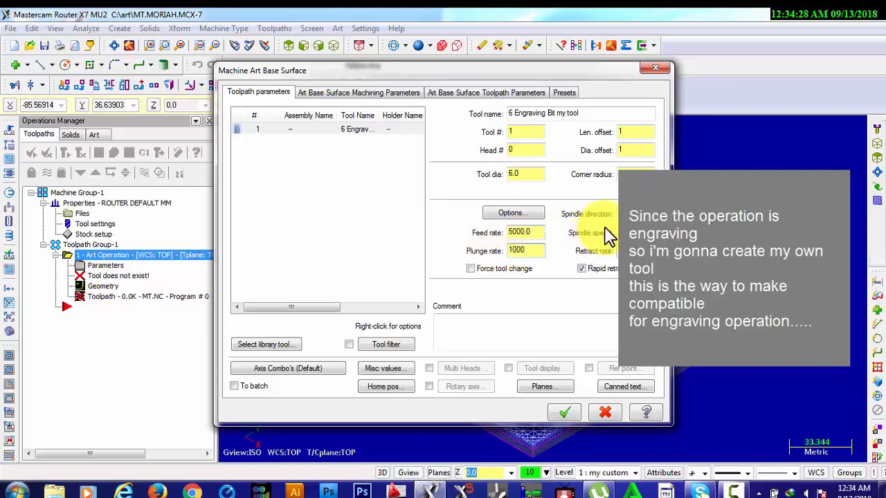
pyautogui.moveTo(637, 232); pyautogui.dragTo(603, 231)
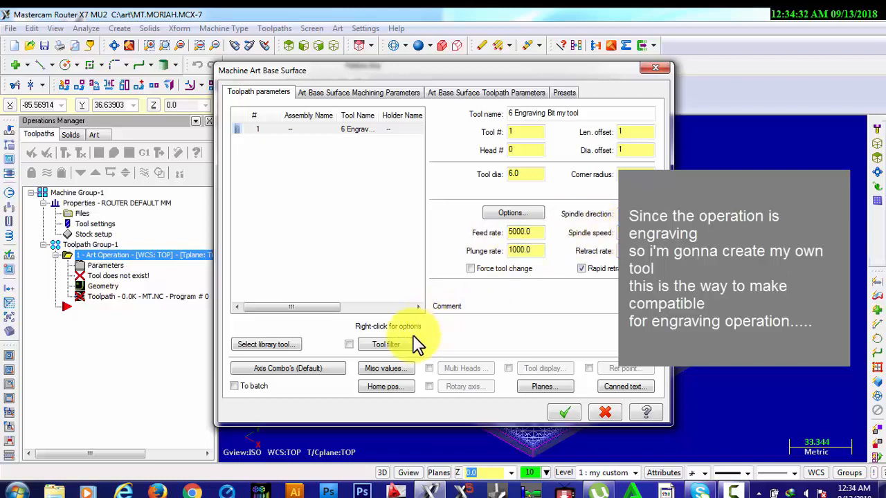
# Raise the stepover to 35 percent for the Rectangular Spiral Roughing cut and generate the art base surface toolpath
pyautogui.click(361, 97)
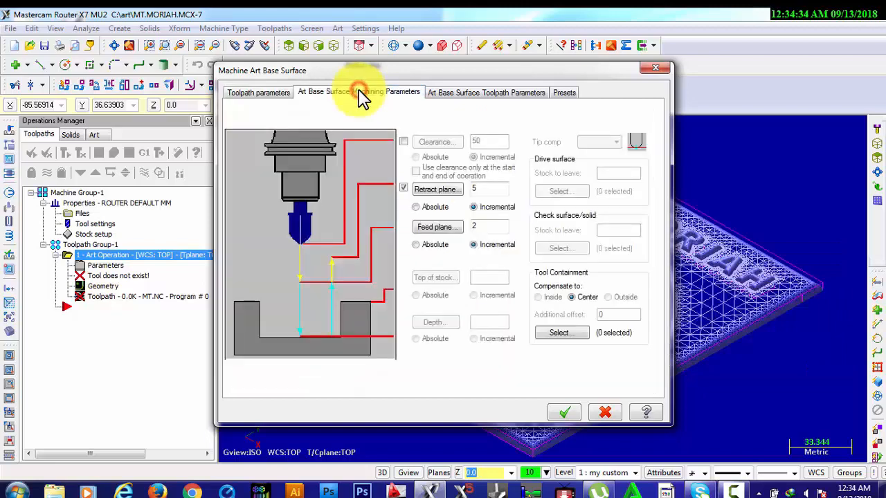
pyautogui.click(455, 97)
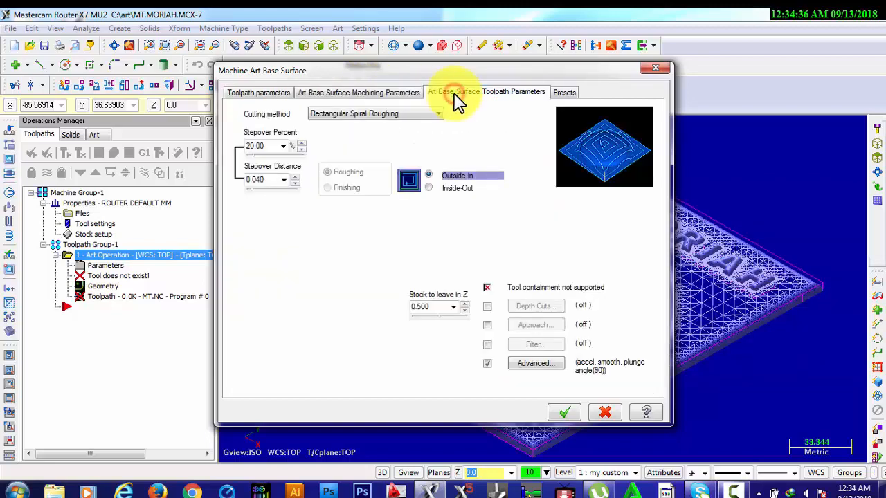
pyautogui.click(301, 142)
pyautogui.click(301, 143)
pyautogui.click(301, 143)
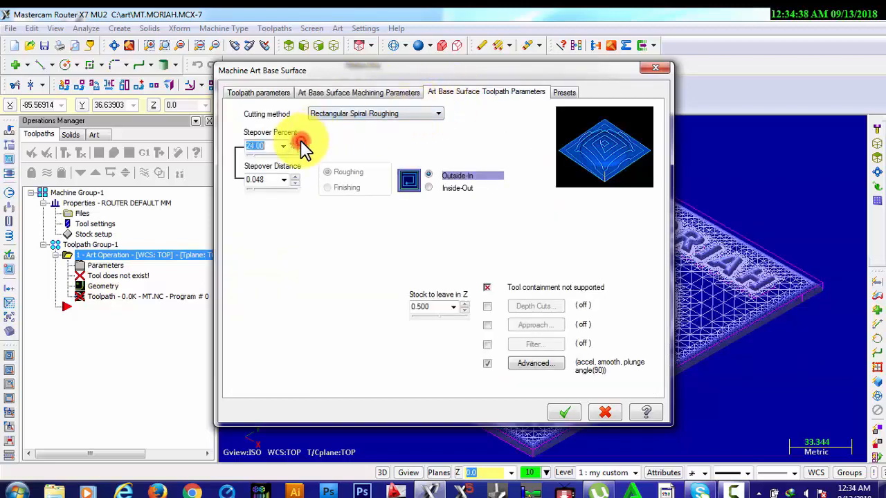
pyautogui.click(301, 143)
pyautogui.click(301, 143)
pyautogui.click(301, 143)
pyautogui.click(301, 142)
pyautogui.click(301, 143)
pyautogui.click(301, 143)
pyautogui.click(301, 143)
pyautogui.click(301, 143)
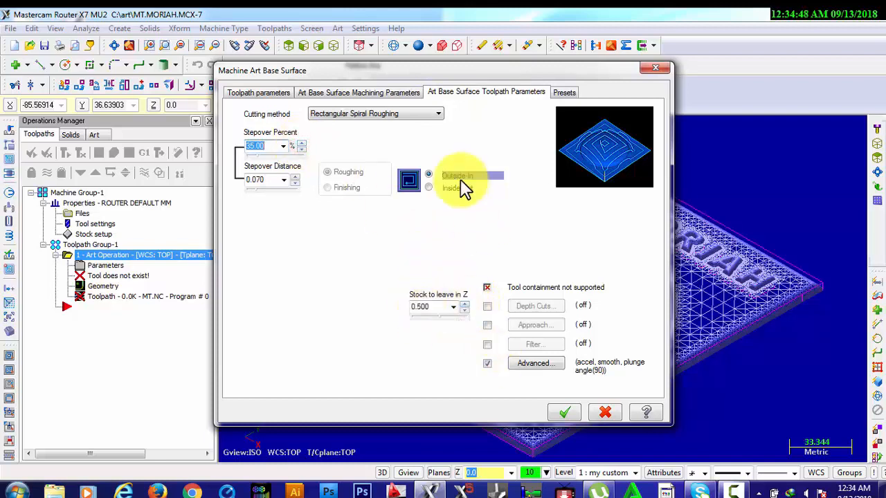
pyautogui.click(562, 416)
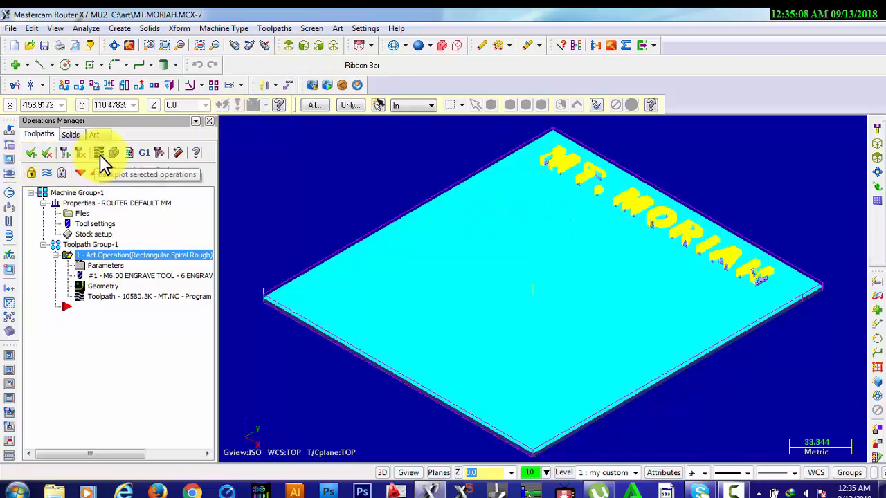
# Run the backplot of the Rectangular Spiral Rough art operation and examine the cutting from the top, front, back and isometric views
pyautogui.click(100, 153)
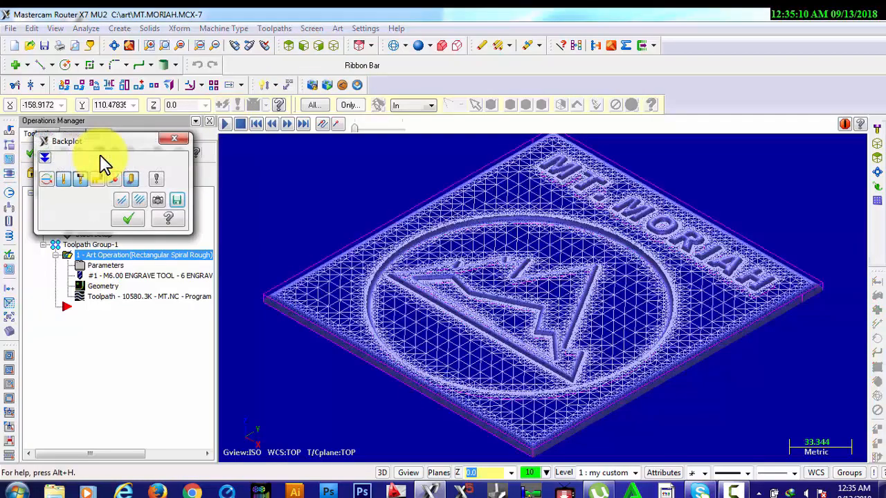
pyautogui.click(225, 124)
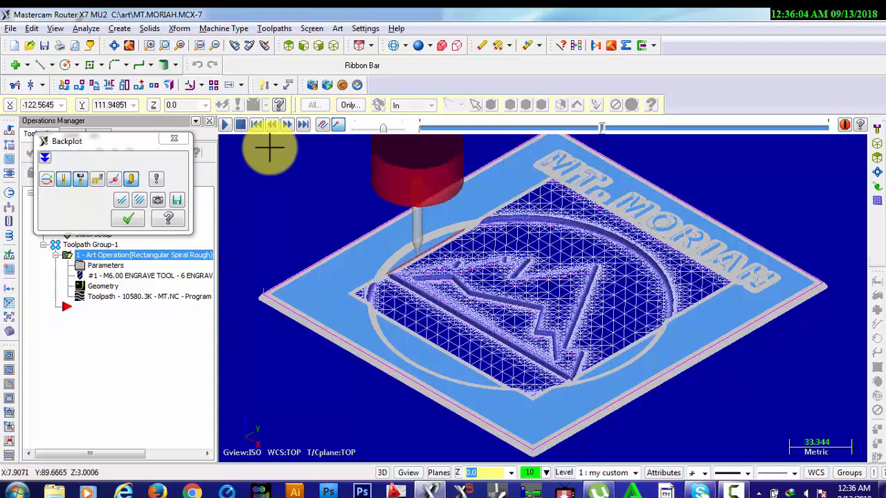
pyautogui.hotkey('alt', '1')
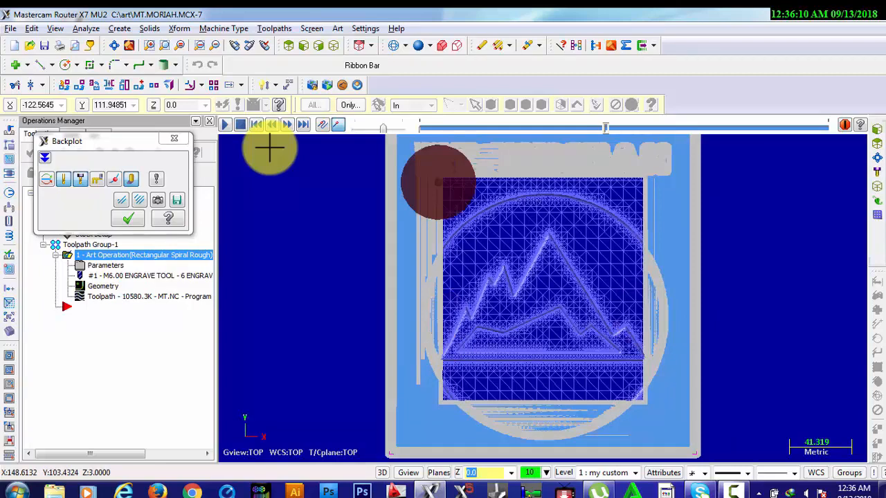
pyautogui.hotkey('alt', '2')
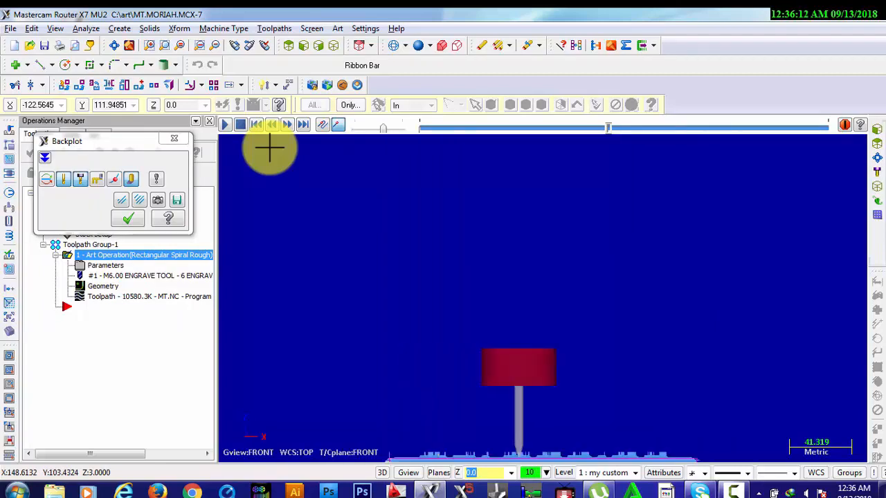
pyautogui.click(115, 47)
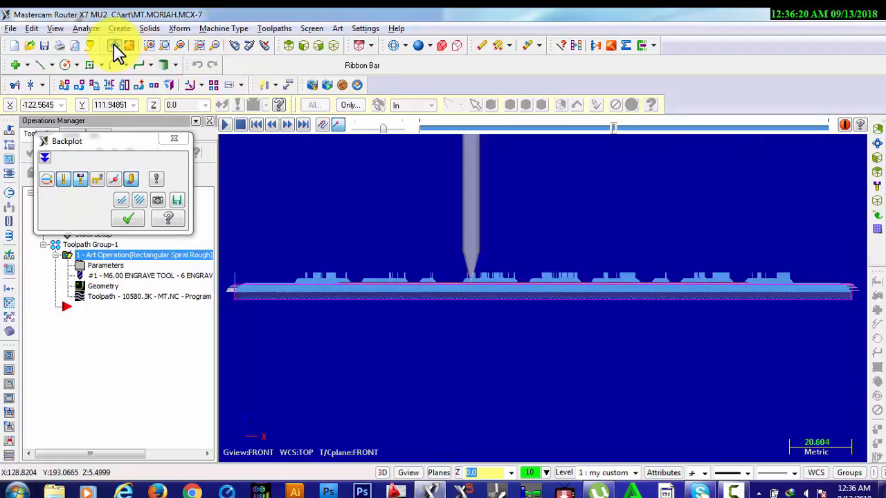
pyautogui.hotkey('alt', '3')
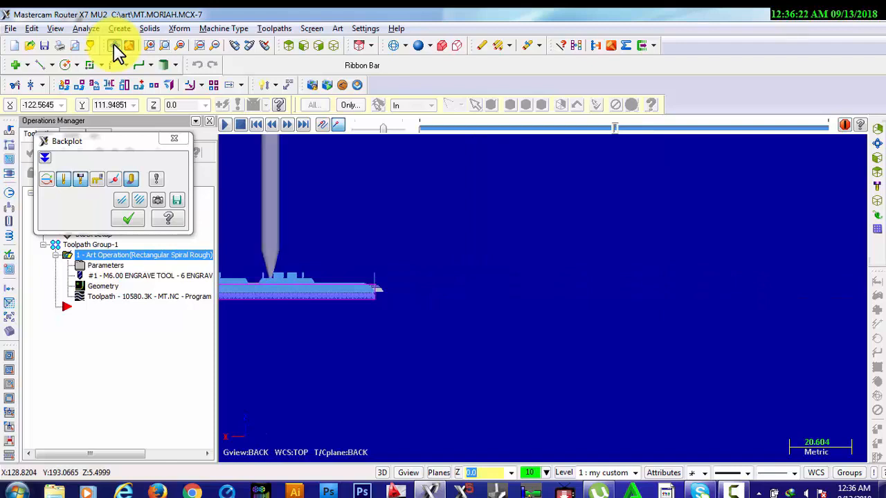
pyautogui.hotkey('alt', '1')
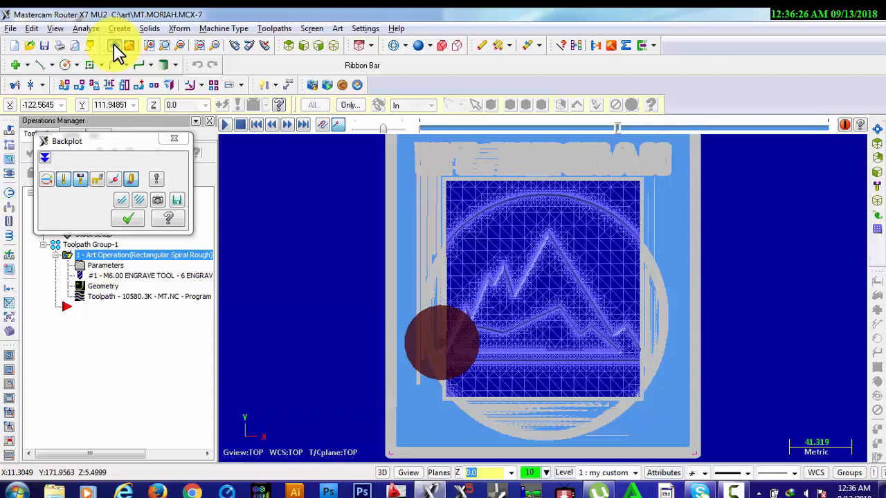
pyautogui.hotkey('alt', '7')
pyautogui.click(114, 45)
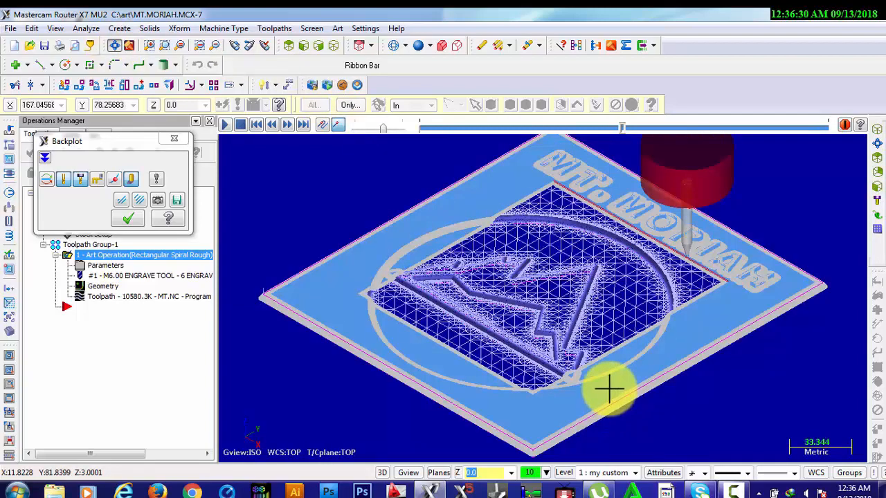
pyautogui.click(732, 492)
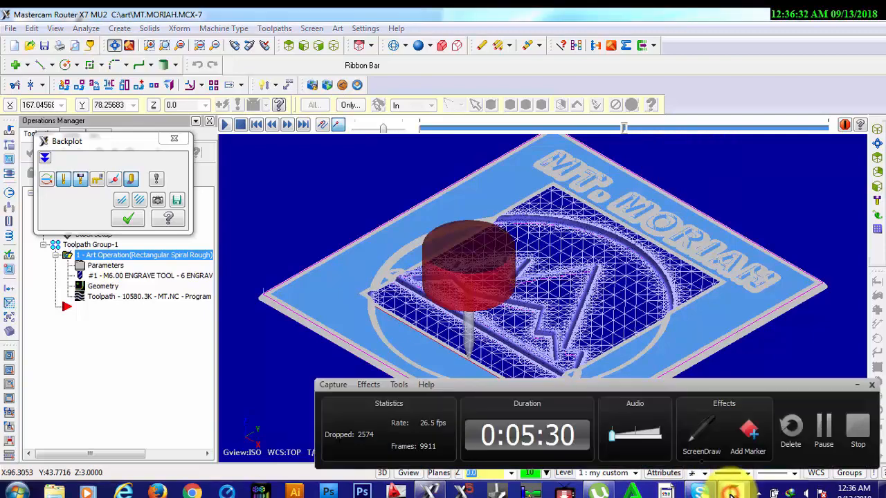
pyautogui.click(826, 426)
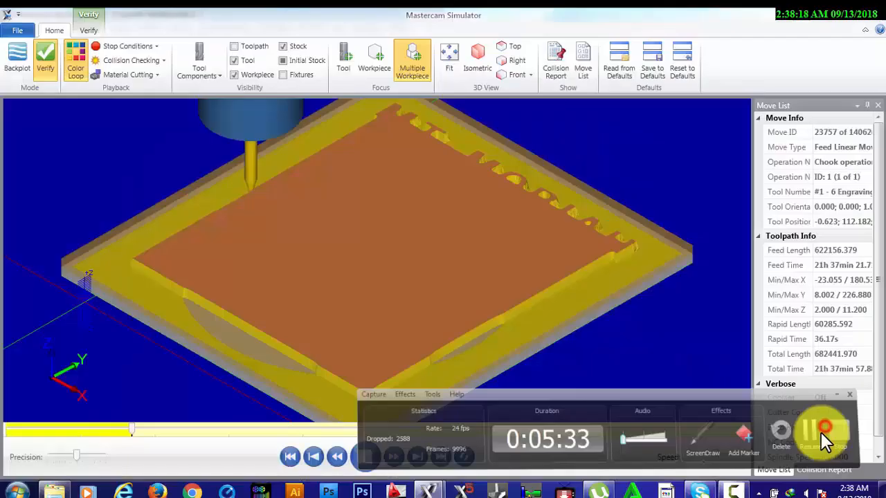
pyautogui.click(820, 432)
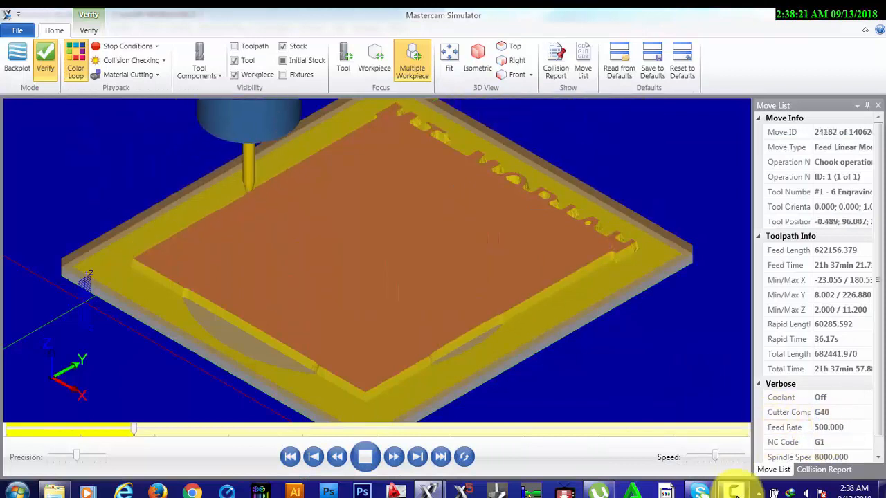
pyautogui.moveTo(734, 491)
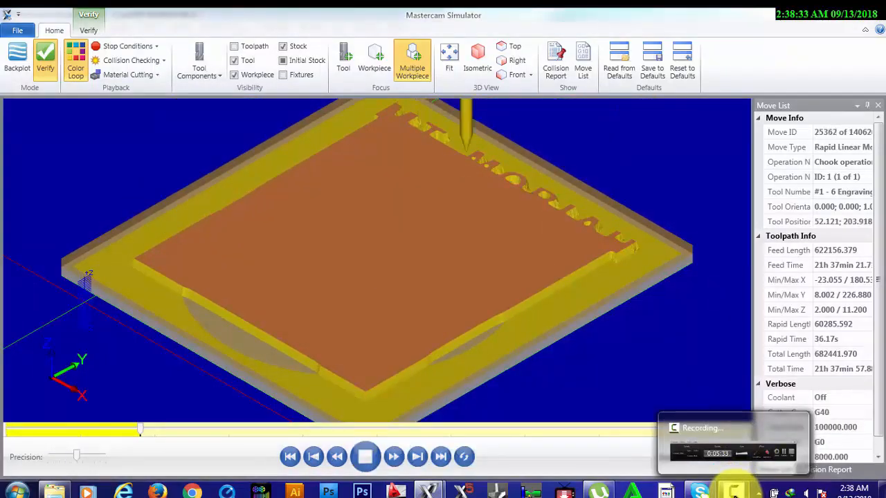
pyautogui.click(735, 491)
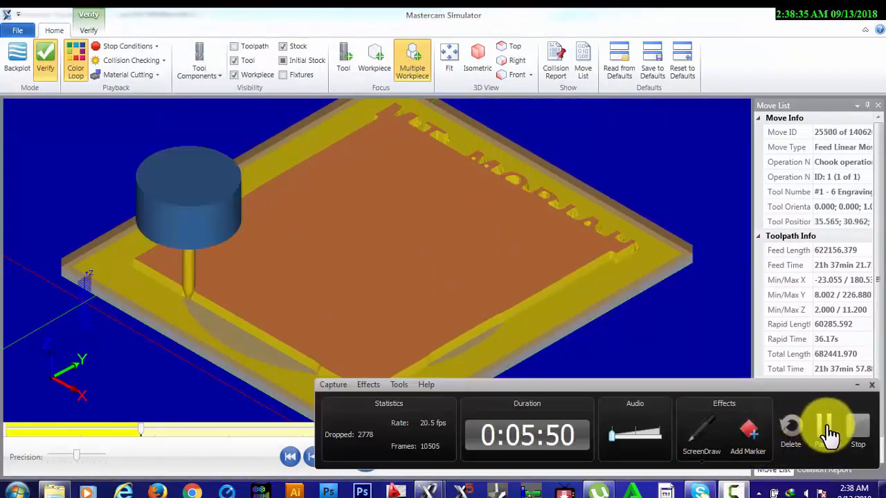
pyautogui.click(826, 424)
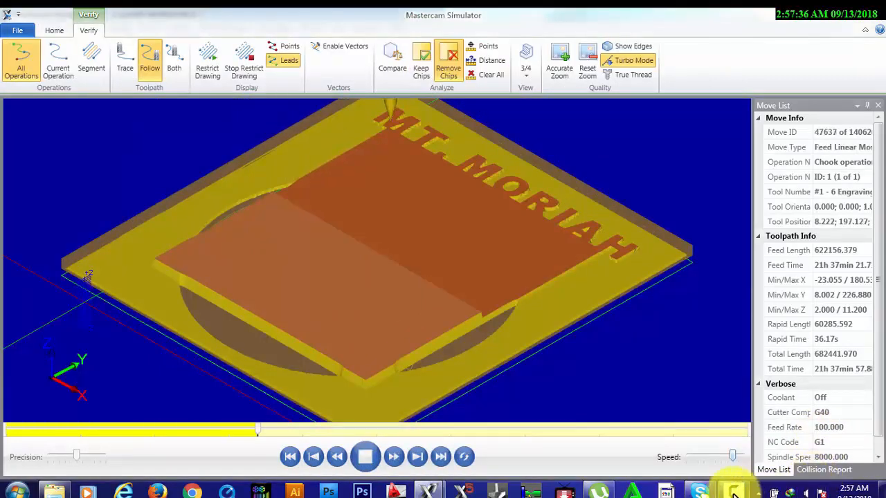
pyautogui.moveTo(734, 493)
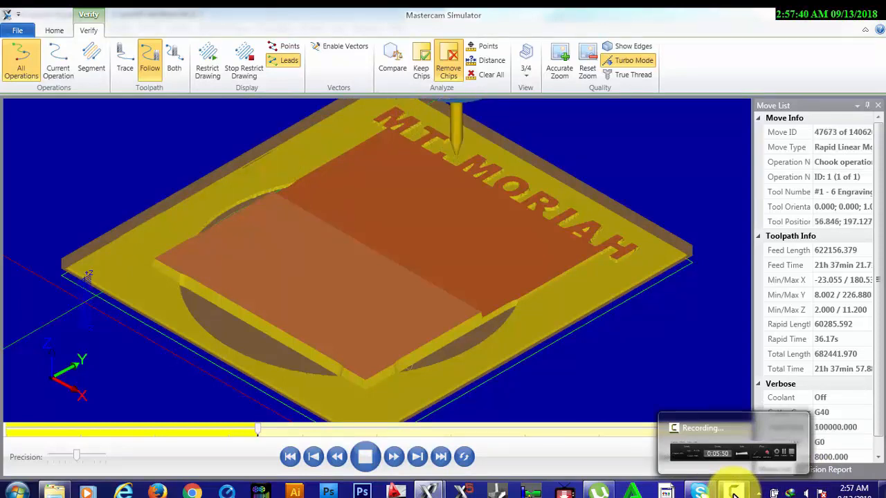
pyautogui.click(735, 493)
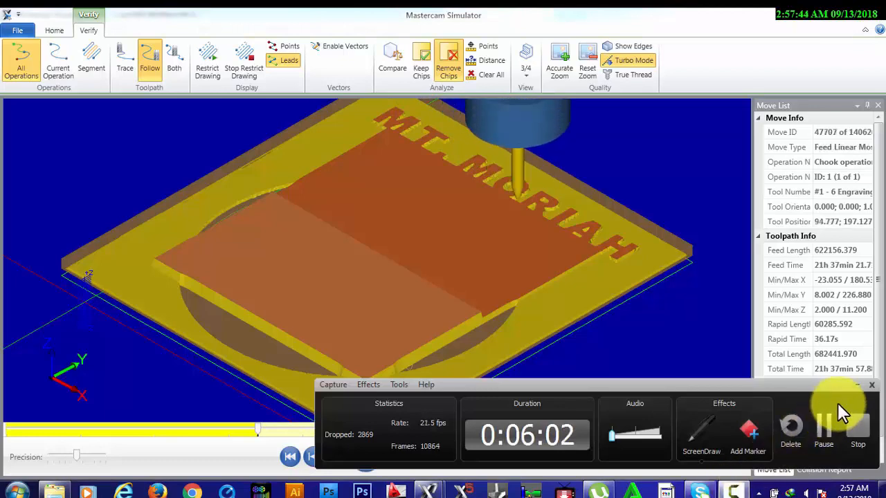
pyautogui.click(857, 384)
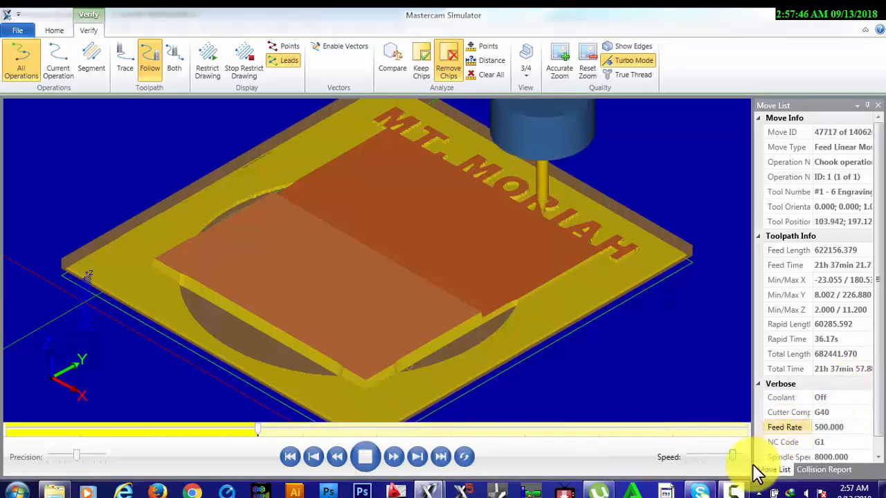
pyautogui.moveTo(735, 488)
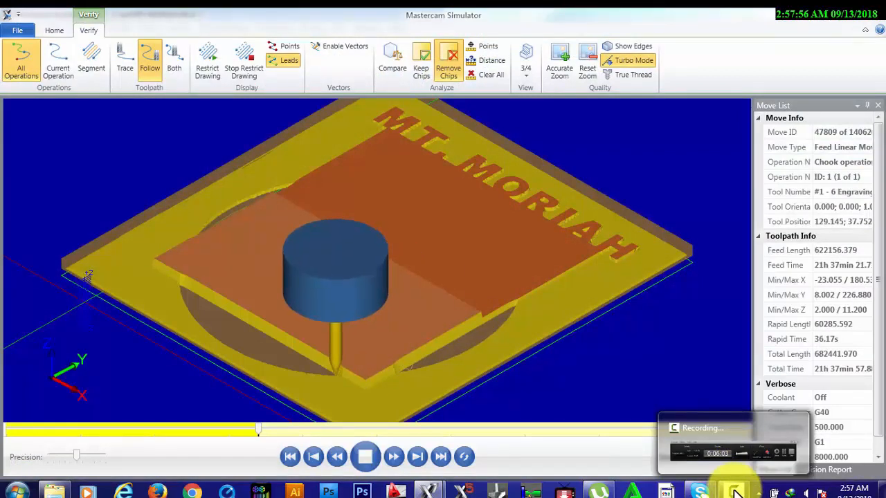
pyautogui.click(736, 491)
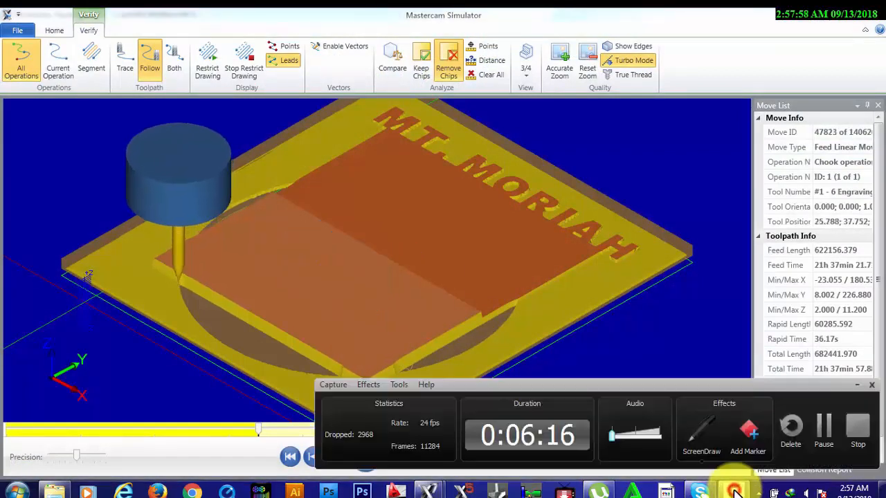
pyautogui.click(820, 435)
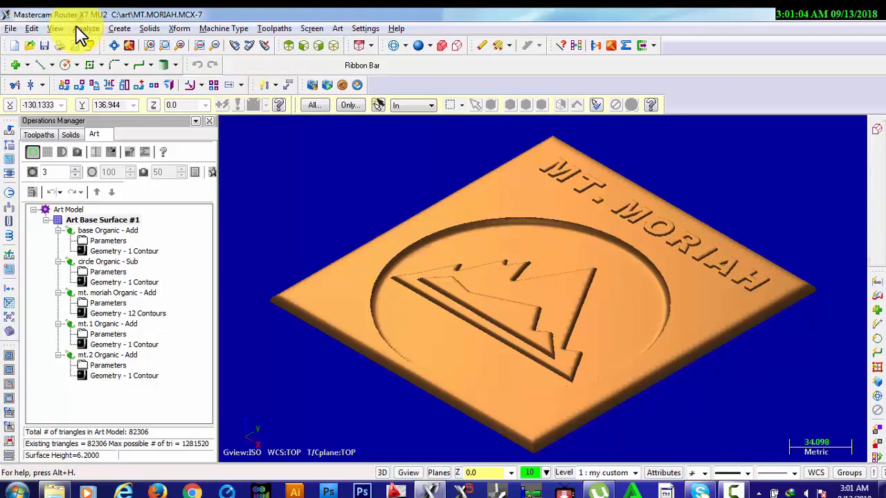
# Rotate the shaded art model in several directions to examine the relief of the lettering, circle and mountains
pyautogui.hotkey('alt', 'Down')
pyautogui.hotkey('alt', 'Down')
pyautogui.hotkey('alt', 'Down')
pyautogui.hotkey('alt', 'Down')
pyautogui.hotkey('alt', 'Down')
pyautogui.hotkey('alt', 'Down')
pyautogui.hotkey('alt', 'Down')
pyautogui.hotkey('alt', 'Up')
pyautogui.hotkey('alt', 'Up')
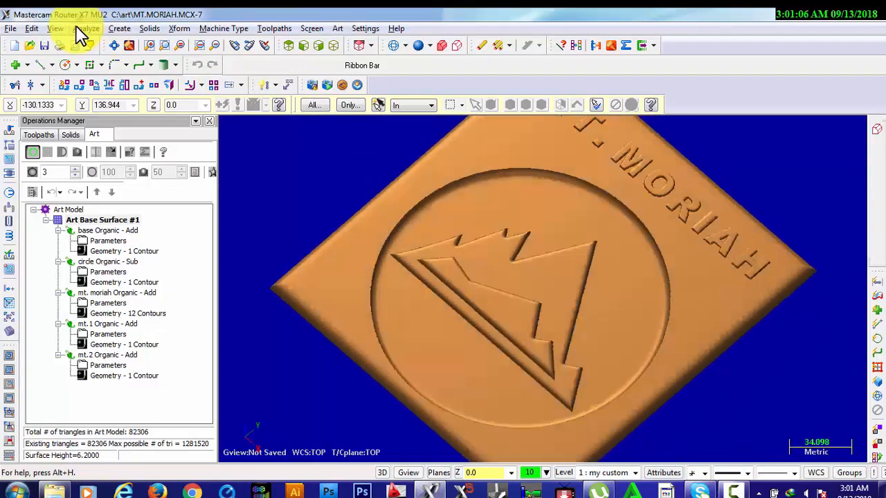
pyautogui.hotkey('alt', 'Up')
pyautogui.hotkey('alt', 'Up')
pyautogui.hotkey('alt', 'Up')
pyautogui.hotkey('alt', 'Up')
pyautogui.hotkey('alt', 'Up')
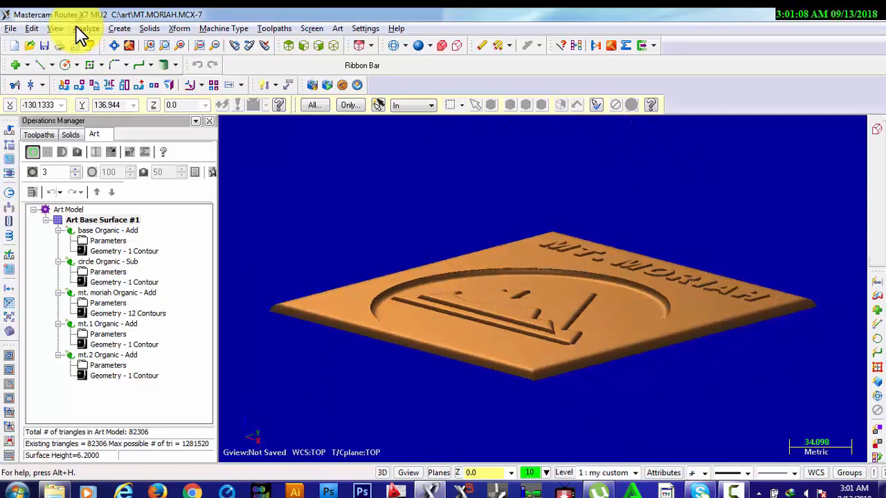
pyautogui.hotkey('alt', 'Left')
pyautogui.hotkey('alt', 'Left')
pyautogui.hotkey('alt', 'Left')
pyautogui.hotkey('alt', 'Down')
pyautogui.hotkey('alt', 'Down')
pyautogui.hotkey('alt', 'Down')
pyautogui.hotkey('alt', 'Down')
pyautogui.hotkey('alt', 'Down')
pyautogui.hotkey('alt', 'Right')
pyautogui.hotkey('alt', 'Right')
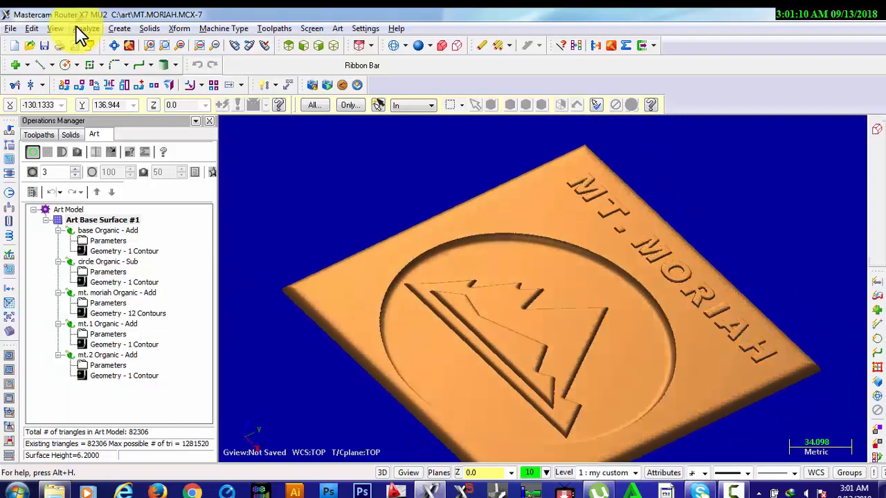
pyautogui.hotkey('alt', 'Right')
pyautogui.hotkey('alt', 'Right')
pyautogui.hotkey('alt', 'Right')
pyautogui.hotkey('alt', 'Right')
pyautogui.hotkey('alt', 'Down')
pyautogui.hotkey('alt', 'Left')
pyautogui.hotkey('alt', 'Left')
pyautogui.hotkey('alt', 'Left')
pyautogui.hotkey('alt', 'Left')
pyautogui.hotkey('alt', 'Left')
pyautogui.hotkey('alt', 'Left')
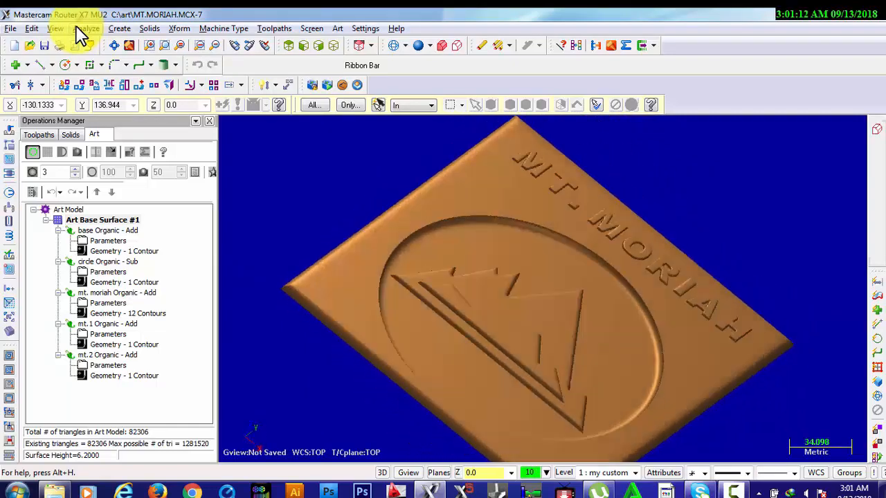
pyautogui.hotkey('alt', 'Up')
# Examine the art model fitted to the screen in the standard top, bottom, back, front and isometric views
pyautogui.hotkey('alt', '1')
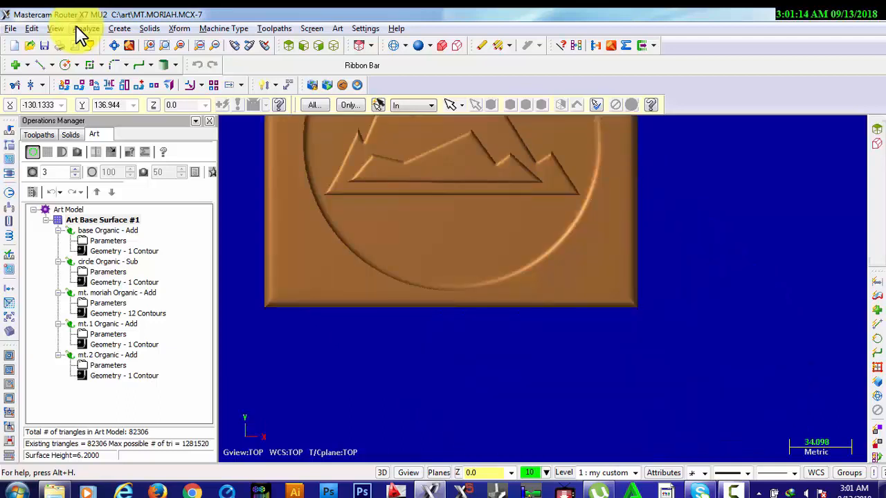
pyautogui.hotkey('alt', 'F1')
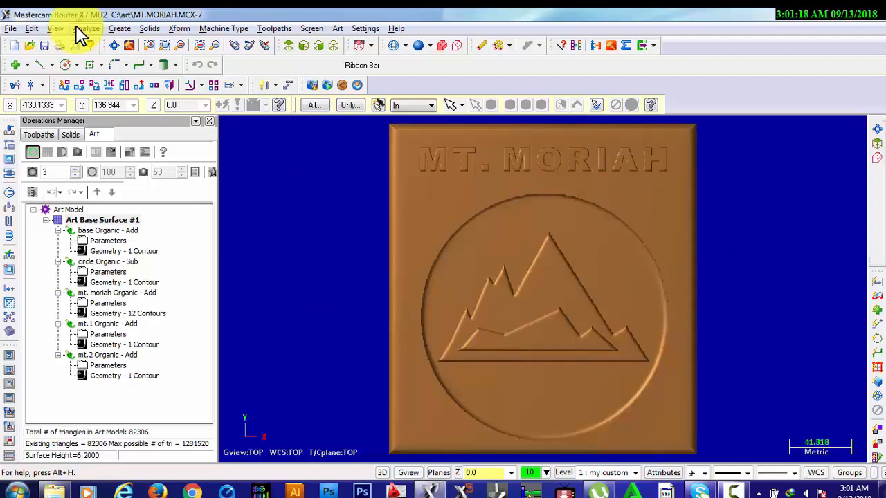
pyautogui.hotkey('alt', '5')
pyautogui.hotkey('alt', '4')
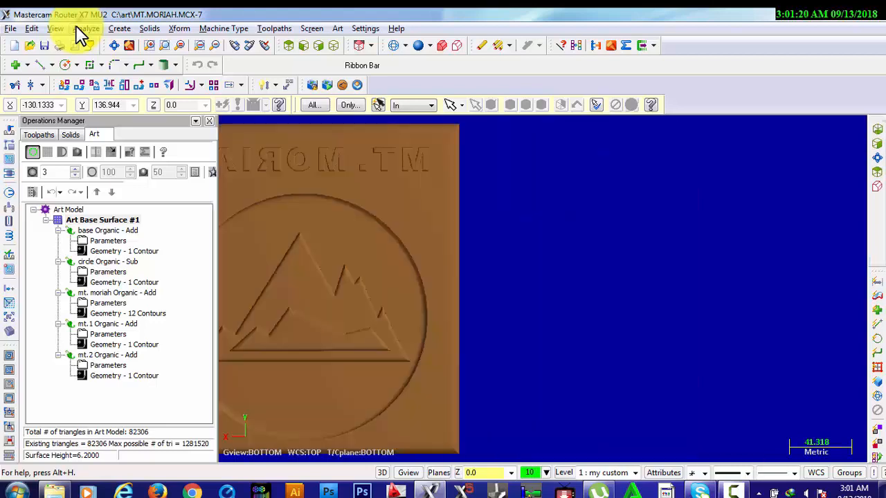
pyautogui.hotkey('alt', '3')
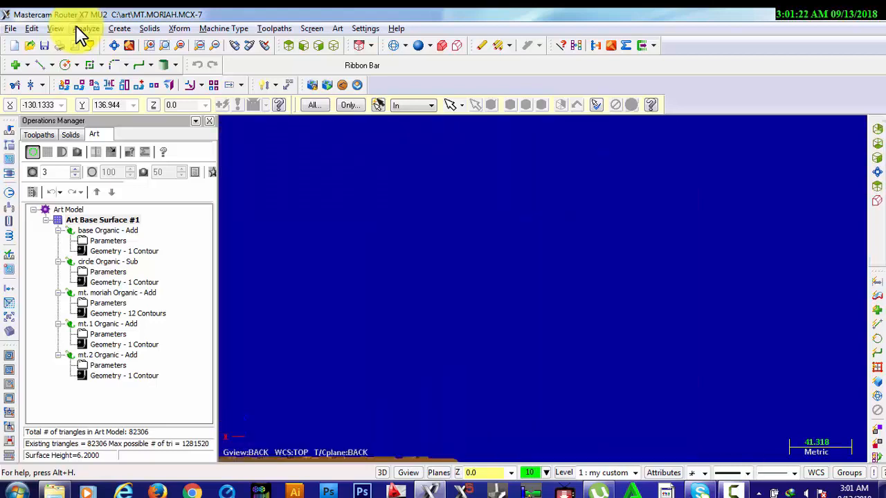
pyautogui.hotkey('alt', 'F1')
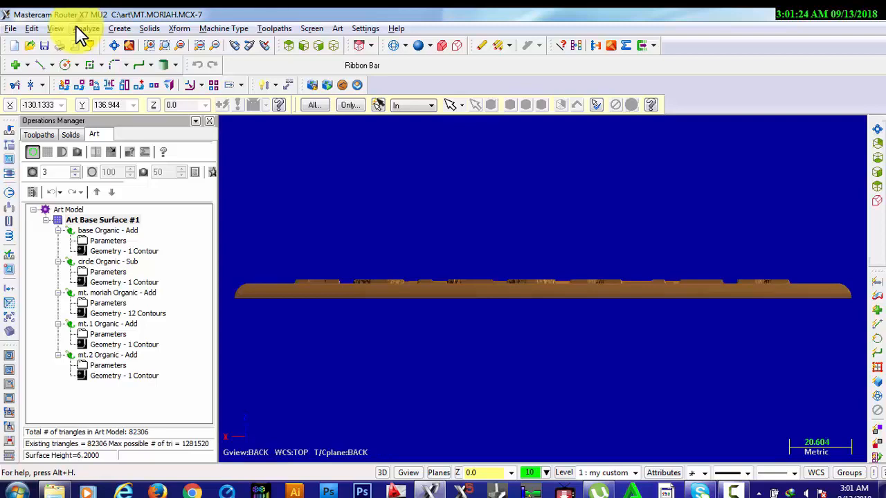
pyautogui.hotkey('alt', '2')
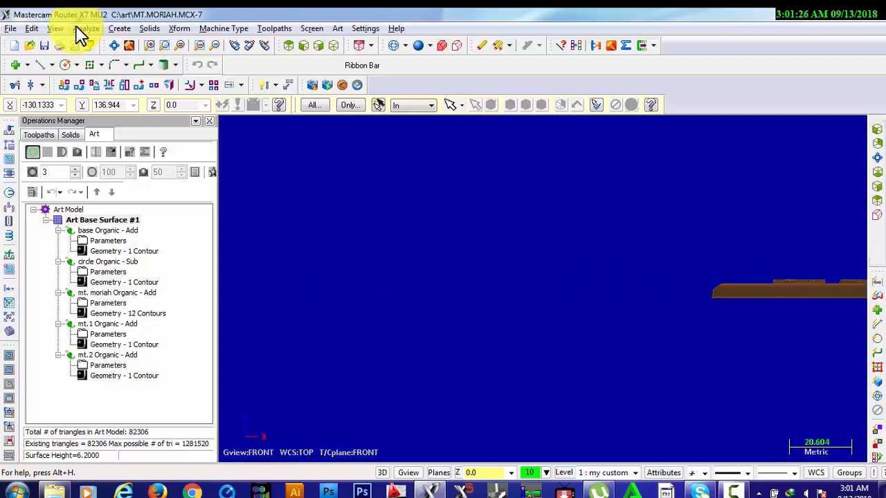
pyautogui.hotkey('alt', 'F1')
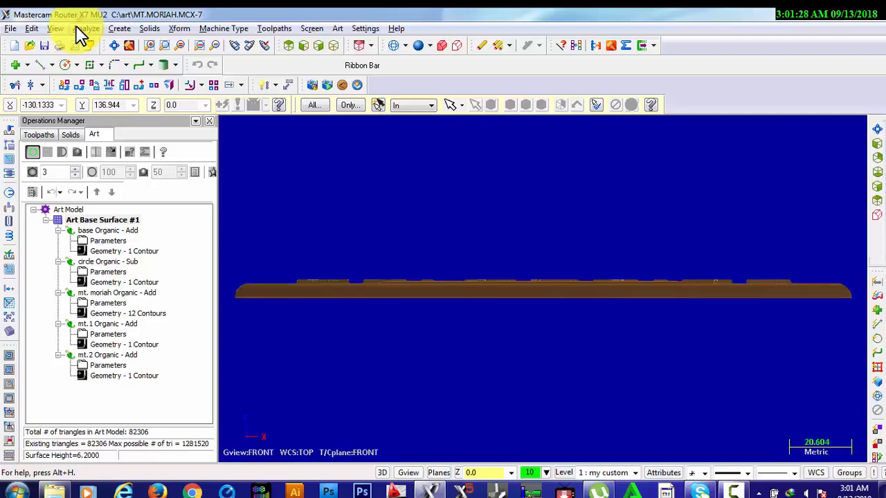
pyautogui.hotkey('alt', '7')
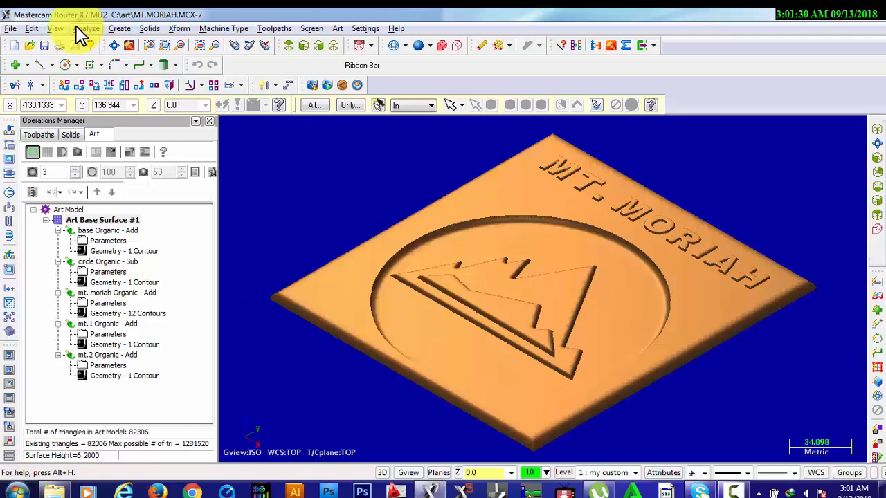
# Inspect the sign's edges and raised details from low and tilted angles, ending in the isometric view
pyautogui.hotkey('alt', 'Up')
pyautogui.hotkey('alt', 'Up')
pyautogui.hotkey('alt', 'Up')
pyautogui.hotkey('alt', 'Up')
pyautogui.hotkey('alt', 'Up')
pyautogui.hotkey('alt', 'Right')
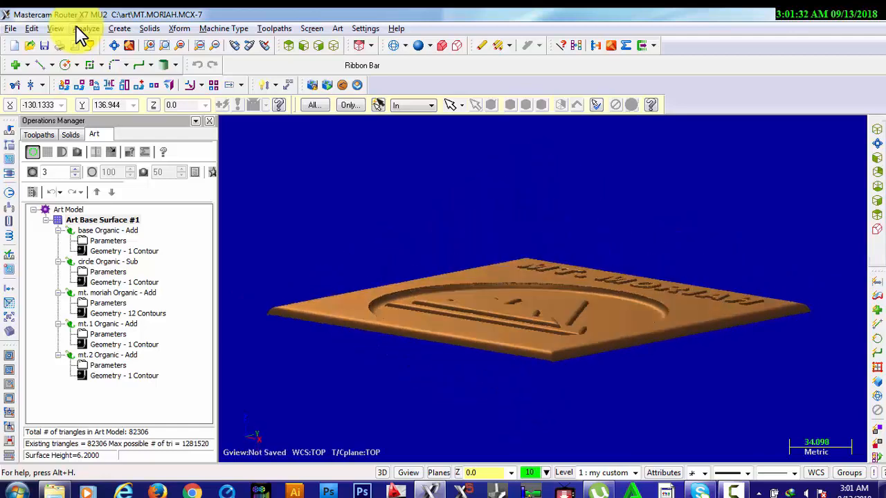
pyautogui.hotkey('alt', 'Right')
pyautogui.hotkey('alt', 'Right')
pyautogui.hotkey('alt', 'Right')
pyautogui.hotkey('alt', 'Right')
pyautogui.hotkey('alt', 'Right')
pyautogui.hotkey('alt', 'Down')
pyautogui.hotkey('alt', 'Down')
pyautogui.hotkey('alt', 'Down')
pyautogui.hotkey('alt', 'Down')
pyautogui.hotkey('alt', 'Down')
pyautogui.hotkey('alt', 'Down')
pyautogui.hotkey('alt', 'Down')
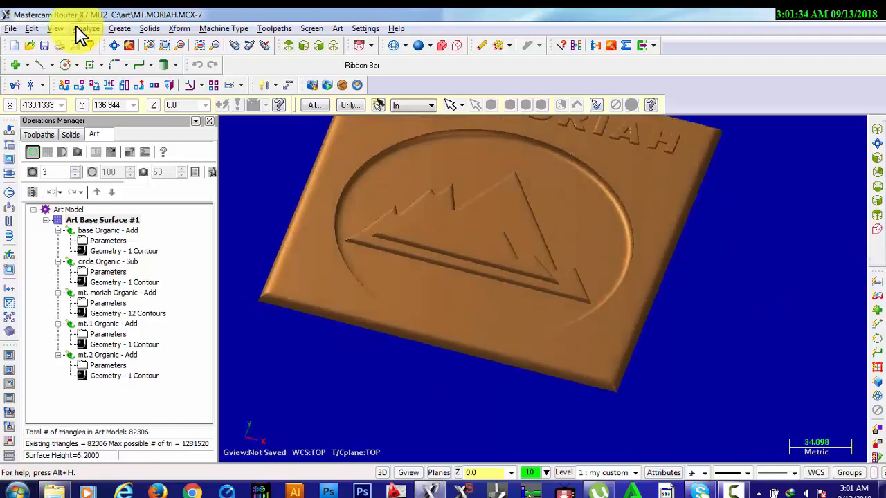
pyautogui.hotkey('alt', 'F1')
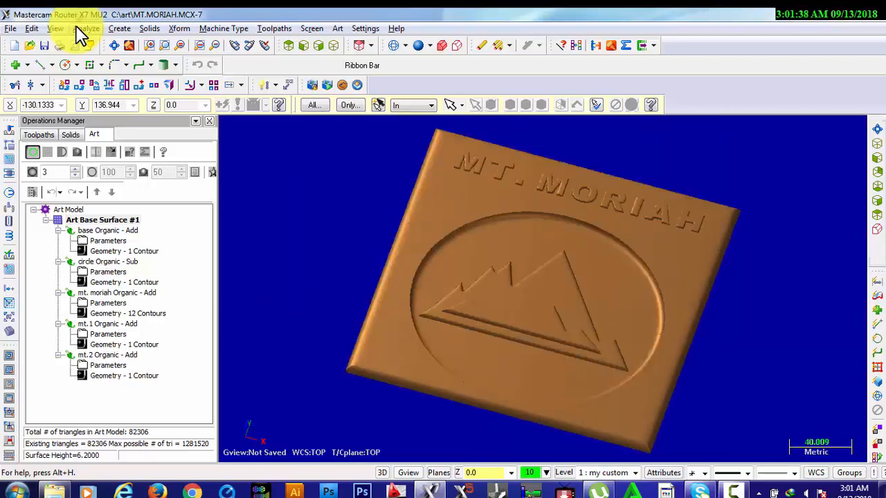
pyautogui.hotkey('alt', '7')
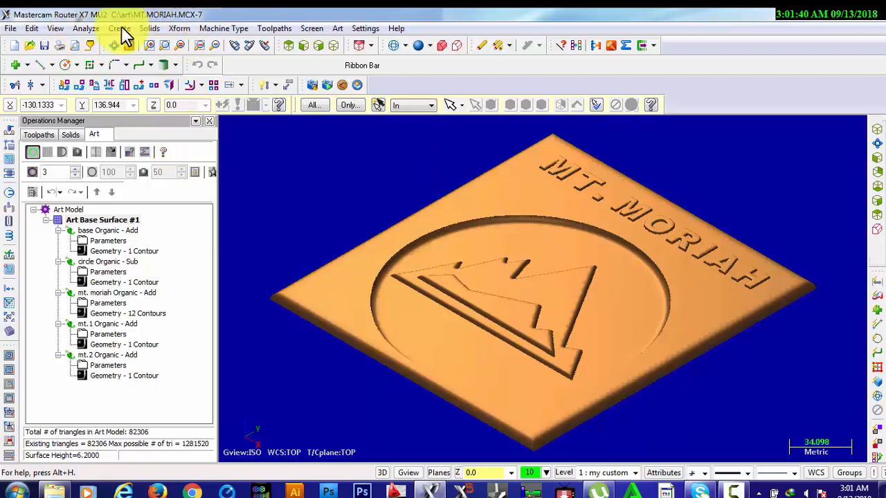
pyautogui.click(733, 491)
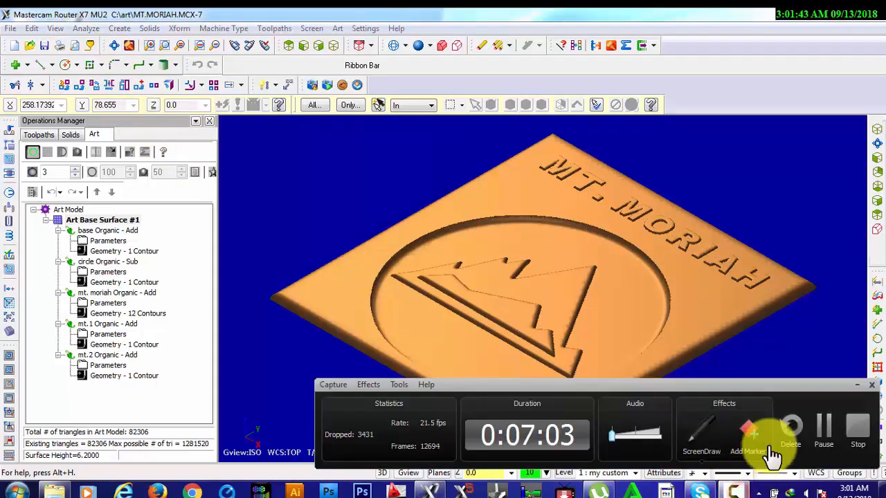
pyautogui.click(820, 438)
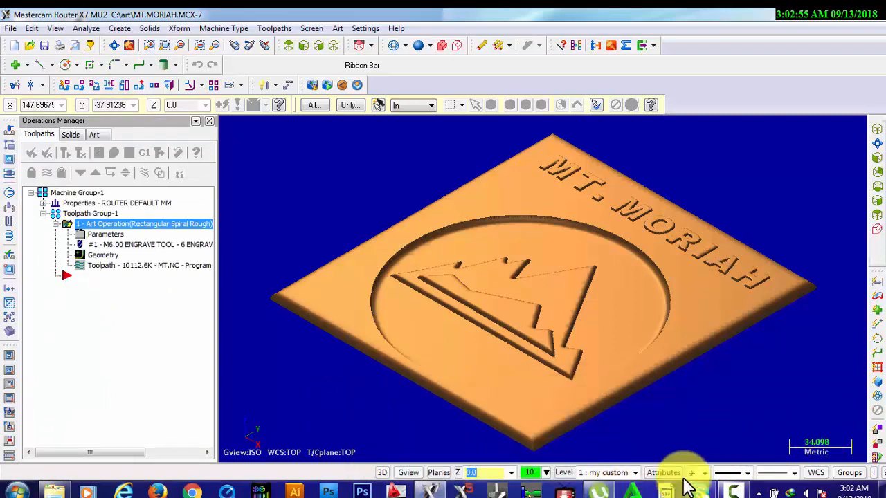
pyautogui.click(733, 490)
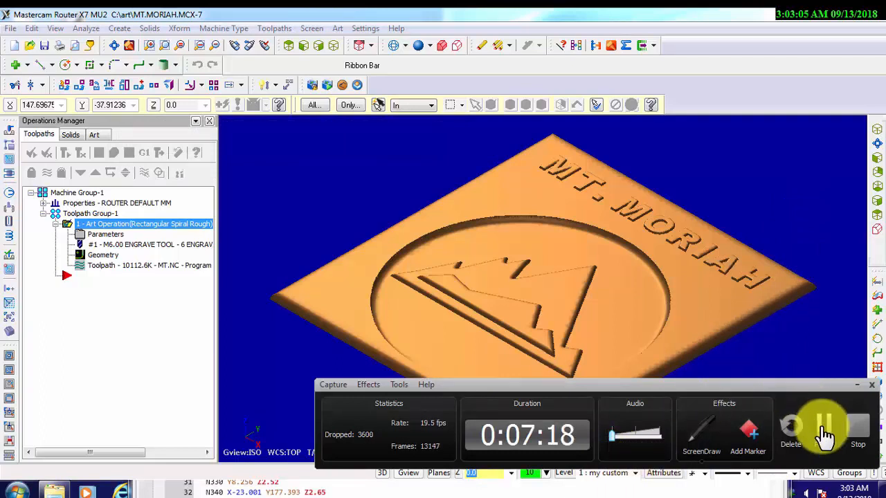
pyautogui.click(855, 386)
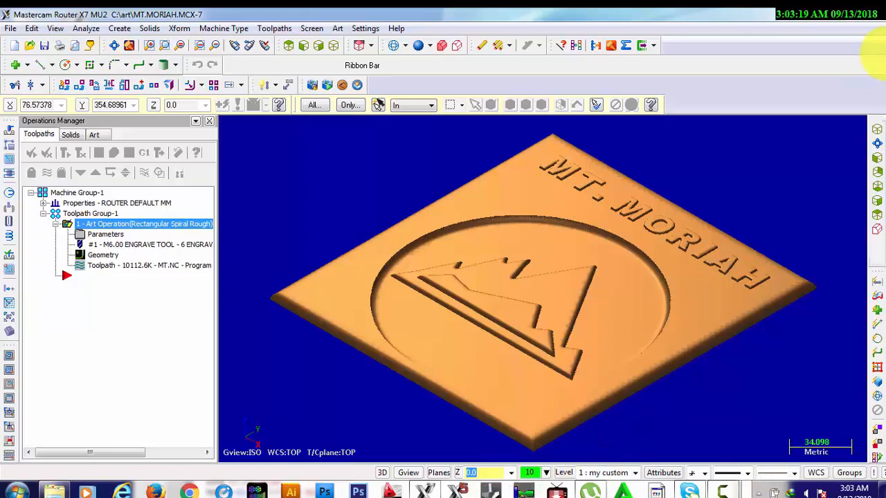
# Switch to Mastercam Code Expert, examine the MT.NC G-code and M-code from the header into the toolpath blocks, and return to Mastercam
pyautogui.click(830, 20)
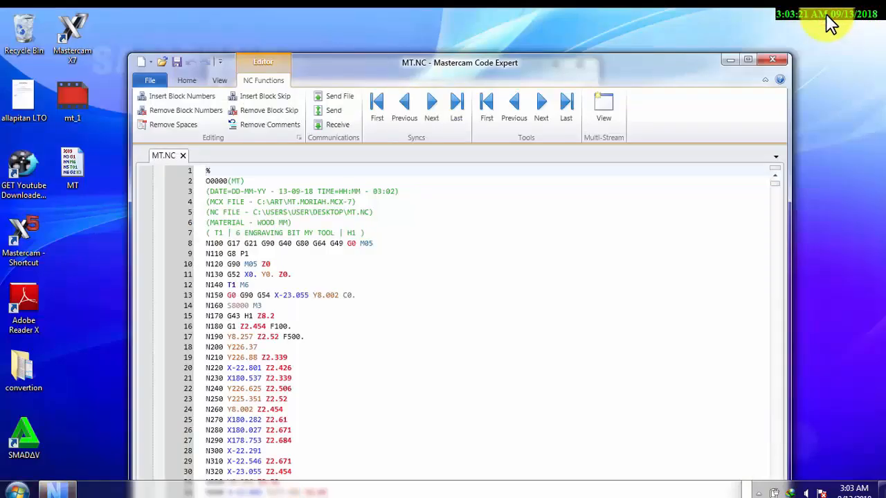
pyautogui.moveTo(627, 68); pyautogui.dragTo(596, 34)
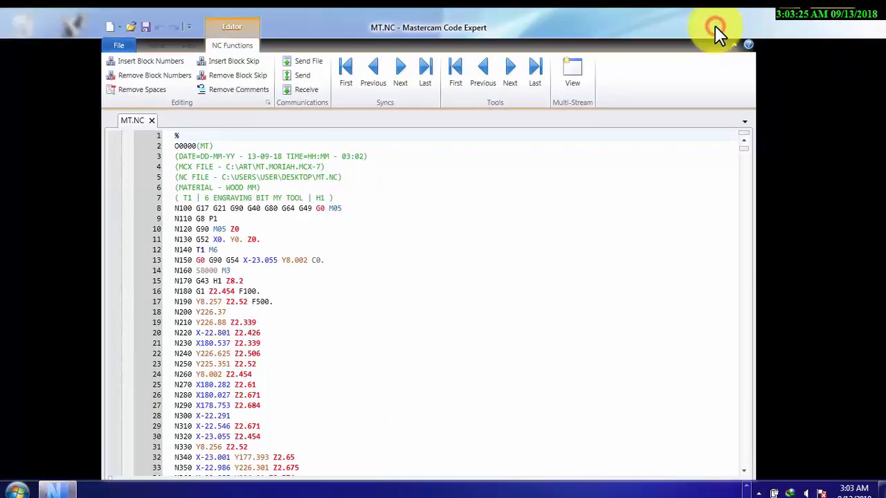
pyautogui.click(716, 27)
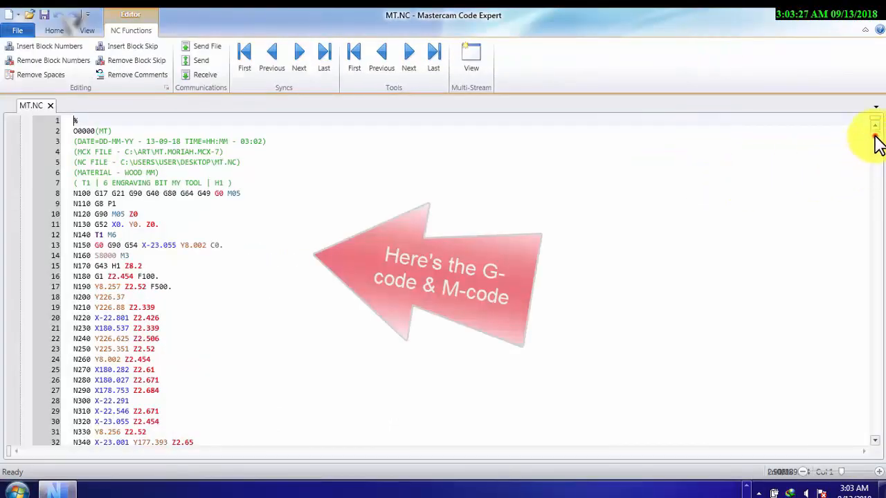
pyautogui.moveTo(874, 139); pyautogui.dragTo(871, 100)
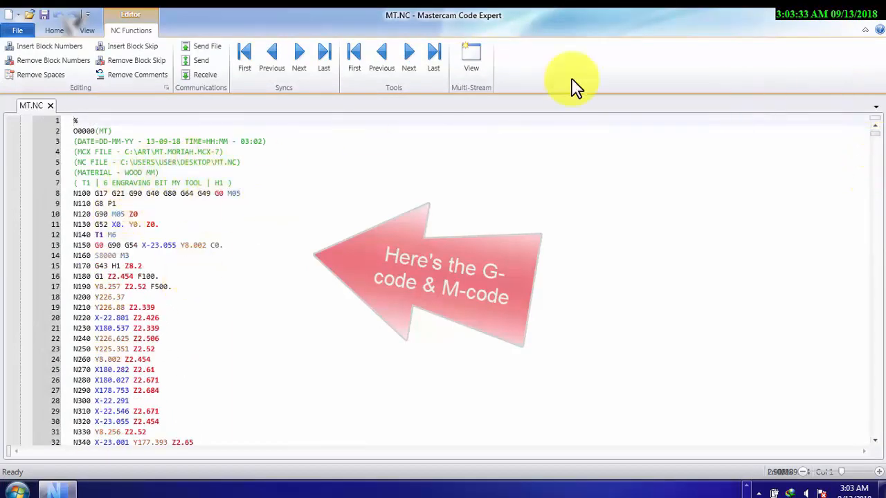
pyautogui.moveTo(875, 134); pyautogui.dragTo(881, 205)
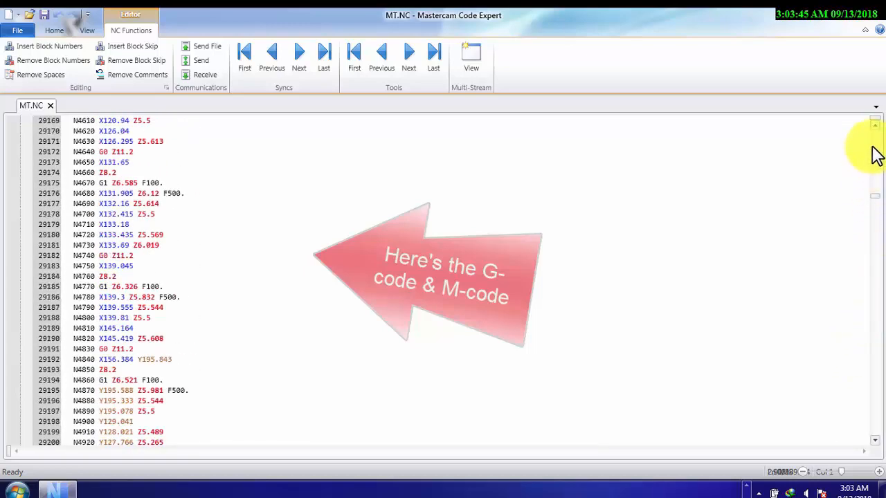
pyautogui.click(875, 204)
pyautogui.moveTo(875, 204); pyautogui.dragTo(876, 134)
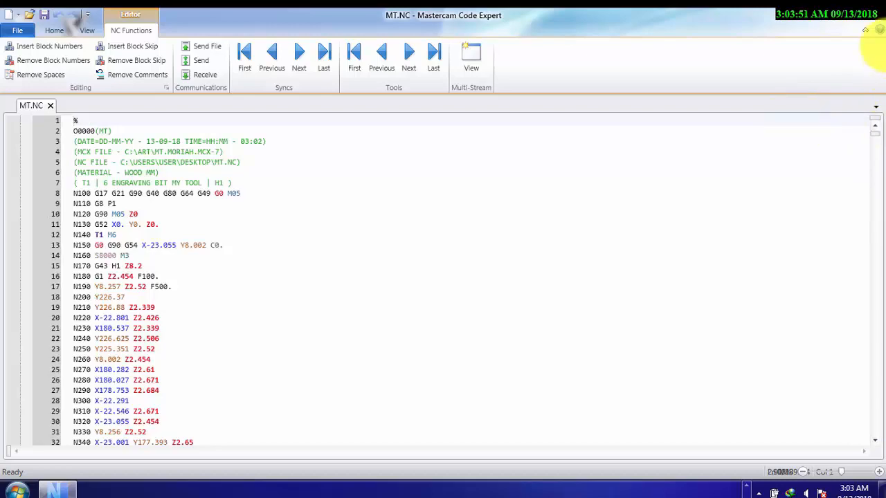
pyautogui.click(869, 17)
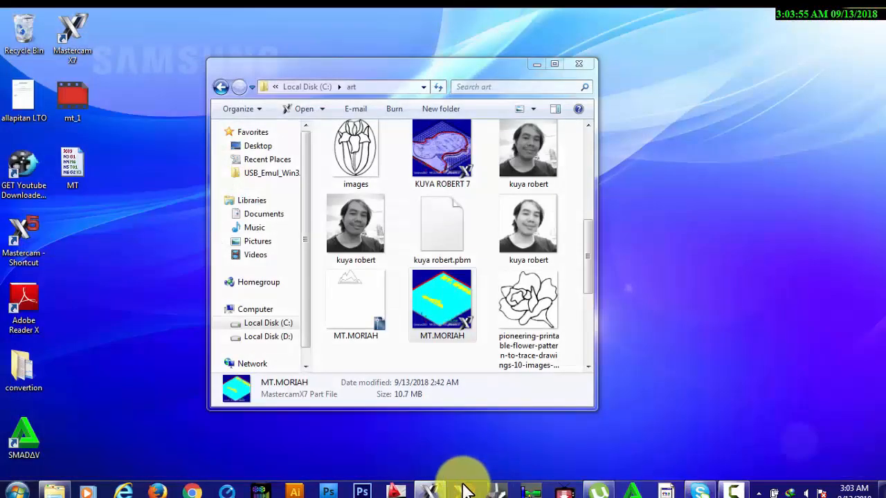
pyautogui.click(430, 493)
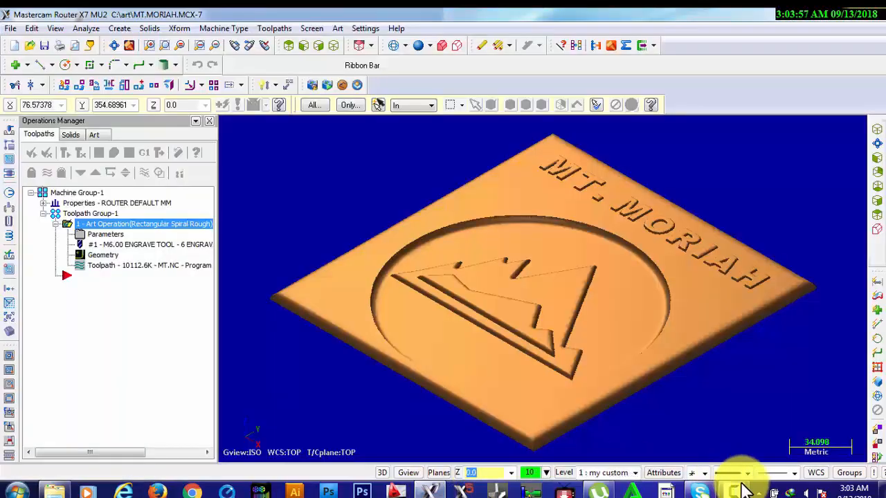
pyautogui.click(736, 491)
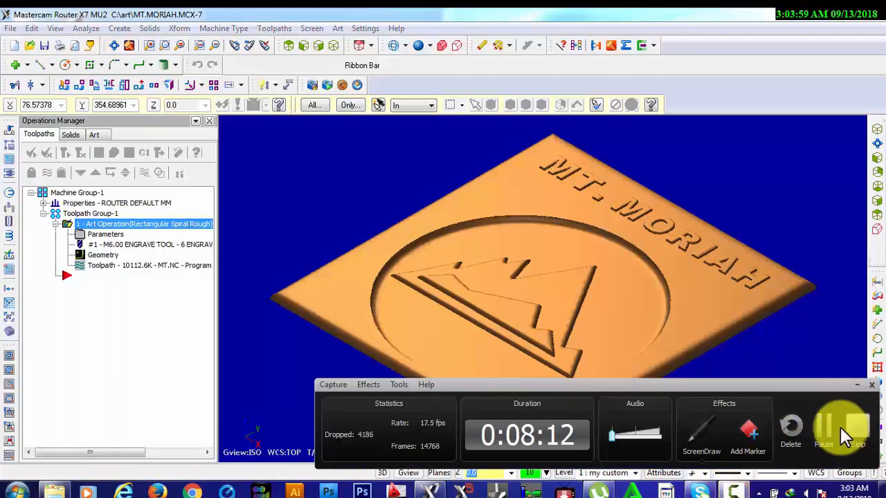
pyautogui.click(825, 429)
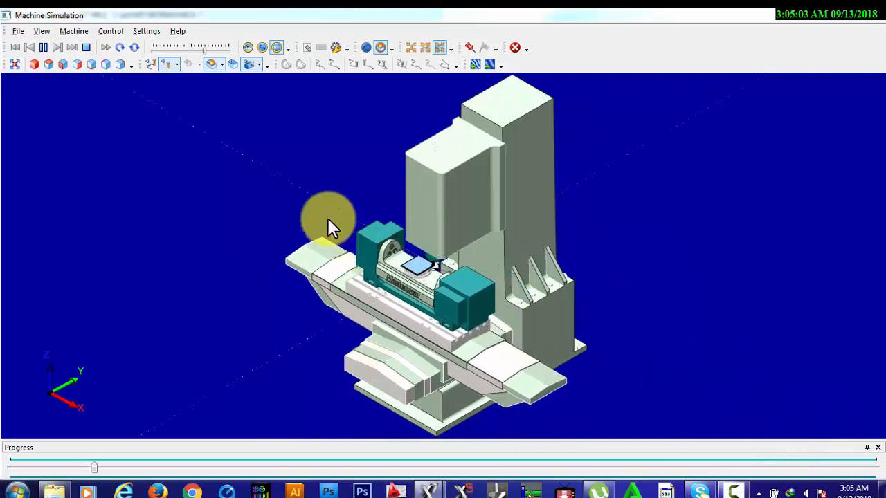
# Watch the running machine simulation zoomed to the workpiece and tool, and fitted to the whole machine
pyautogui.click(424, 47)
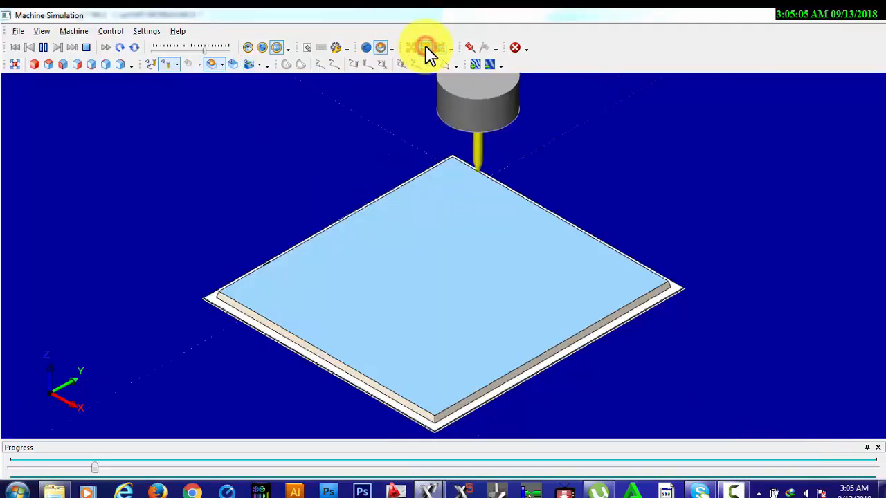
pyautogui.click(438, 49)
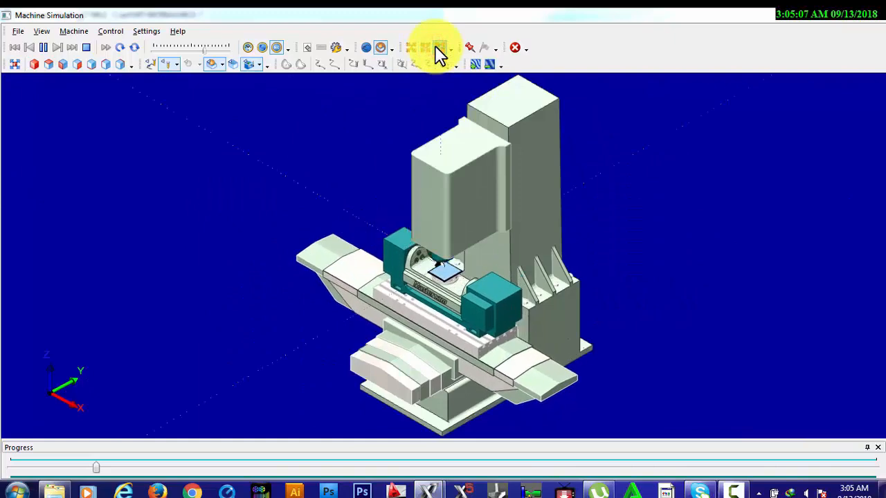
pyautogui.click(732, 491)
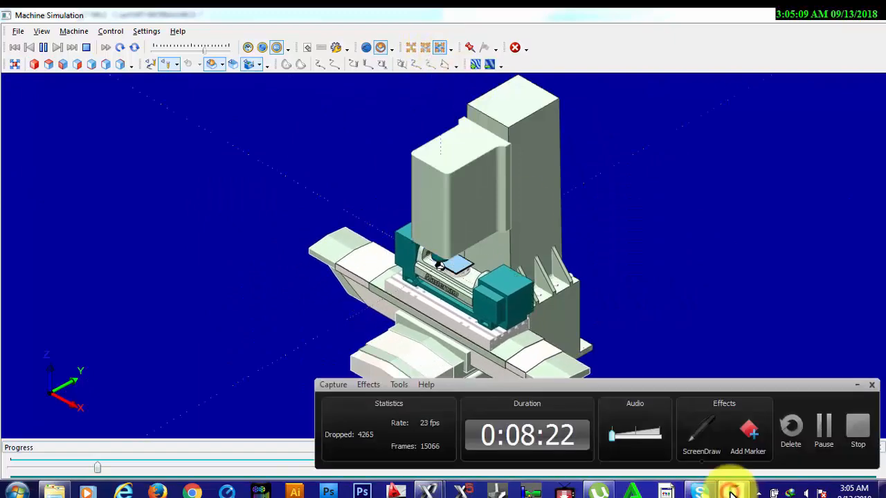
pyautogui.click(825, 435)
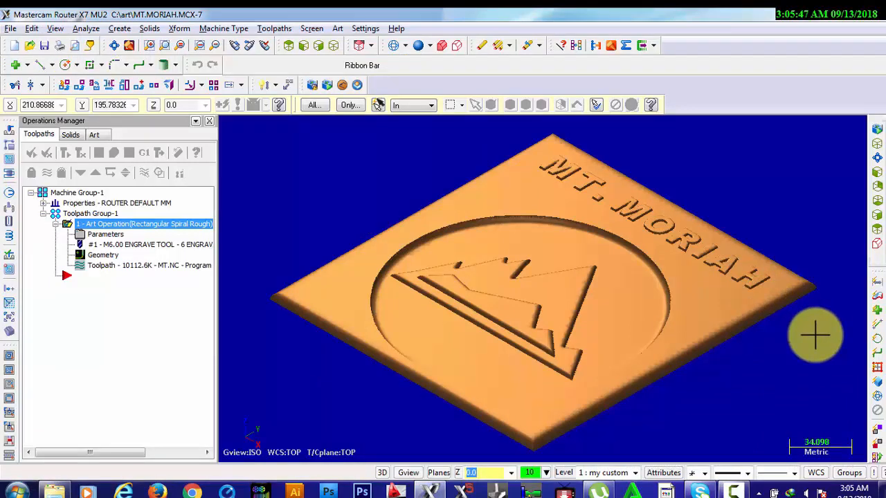
# Fit the finished MT. MORIAH sign to the screen and view it from the top
pyautogui.hotkey('alt', 'F1')
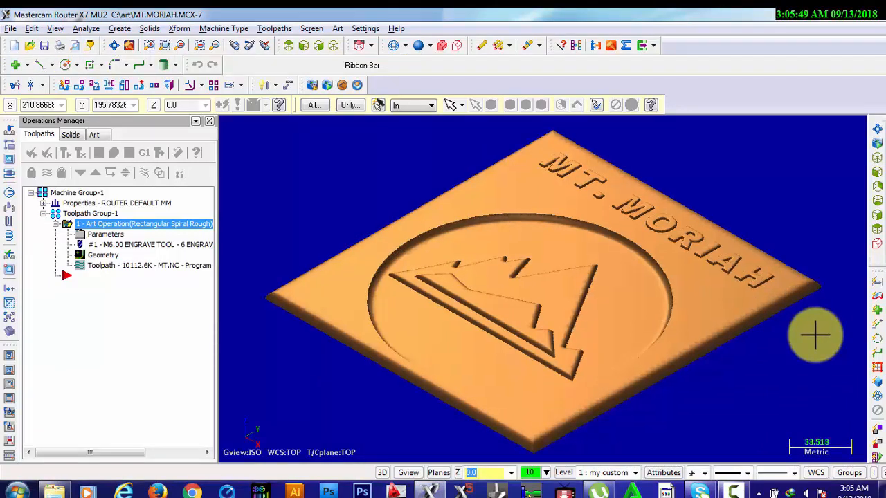
pyautogui.hotkey('alt', '1')
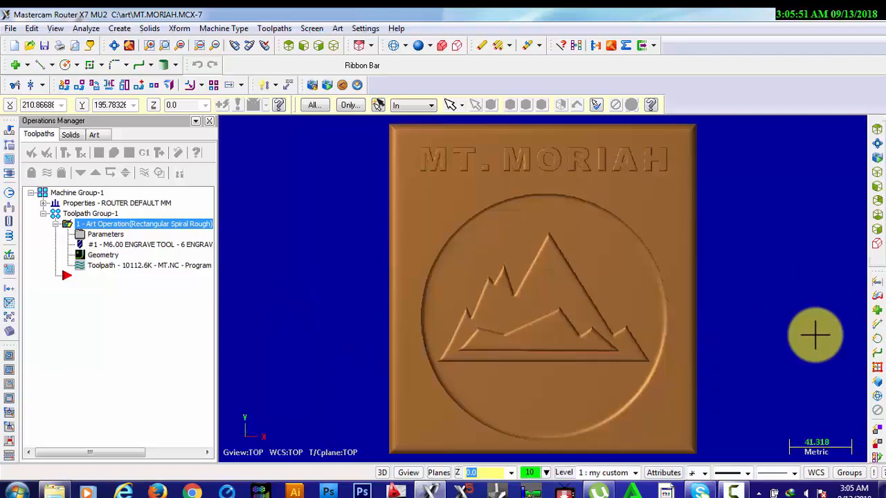
pyautogui.click(732, 491)
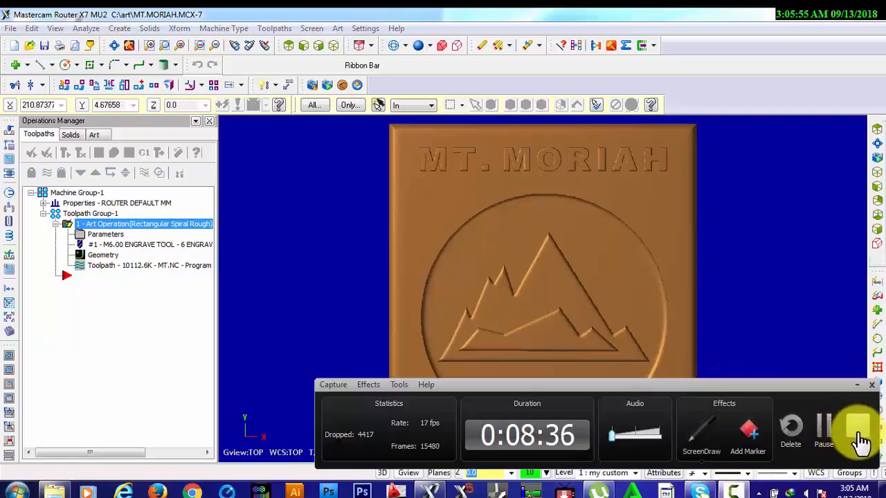
pyautogui.click(854, 430)
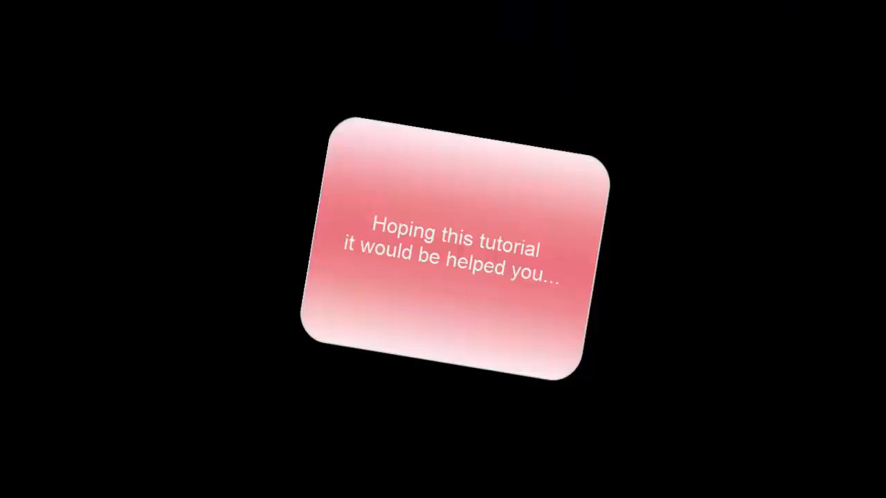